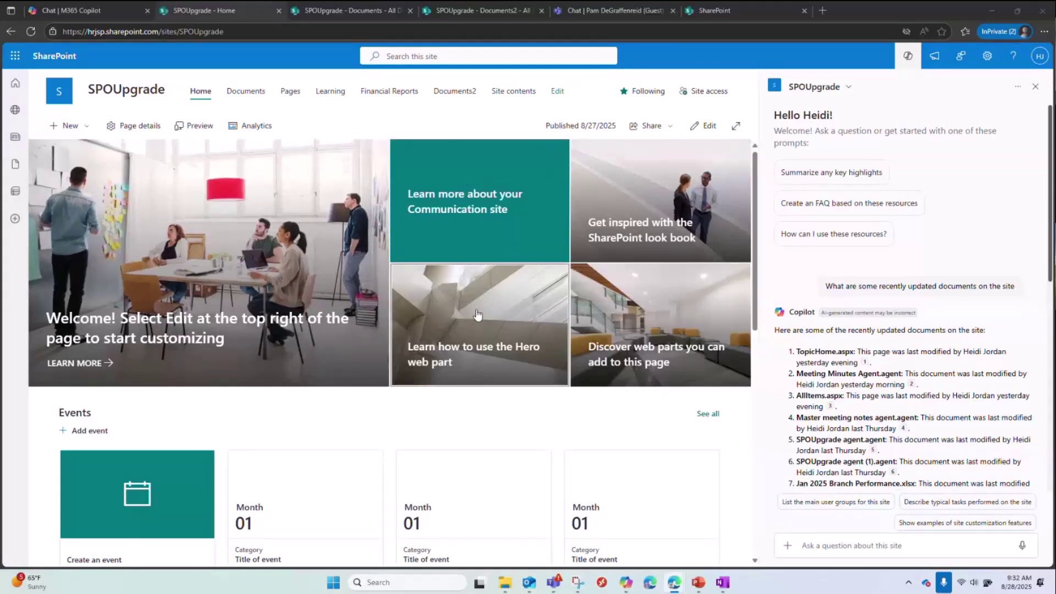
- Reopen the site's Copilot chat and switch its agent from Meeting Minutes Agent to SPOUpgrade
click(1035, 86)
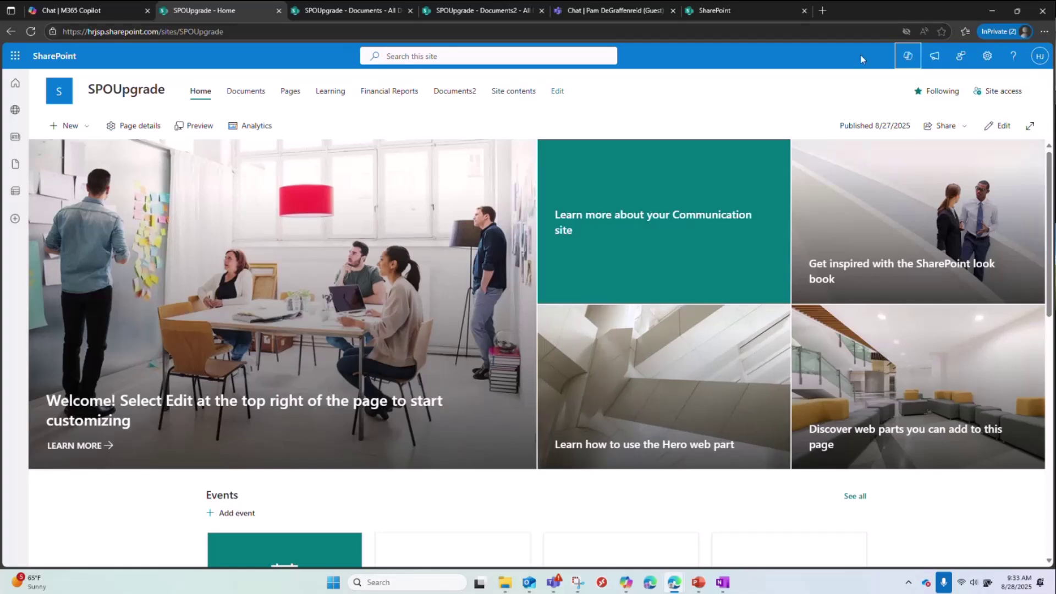
click(908, 58)
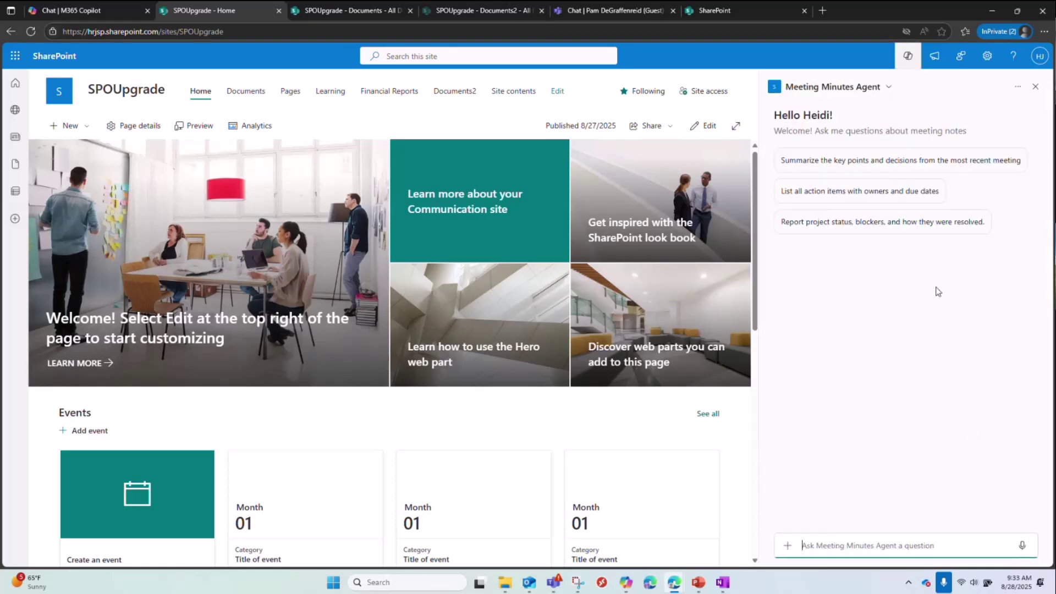
click(889, 87)
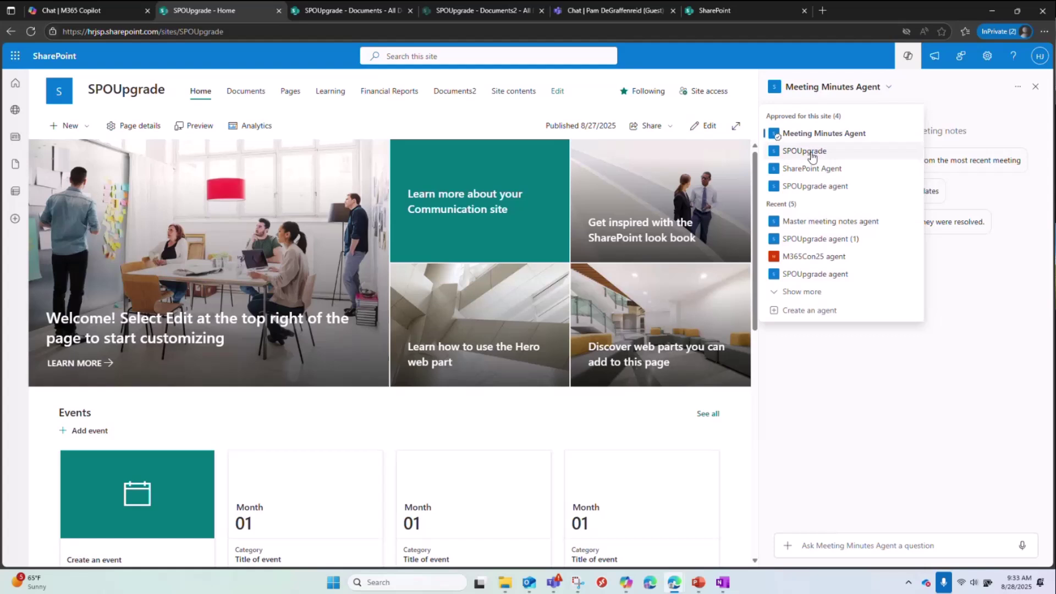
click(812, 157)
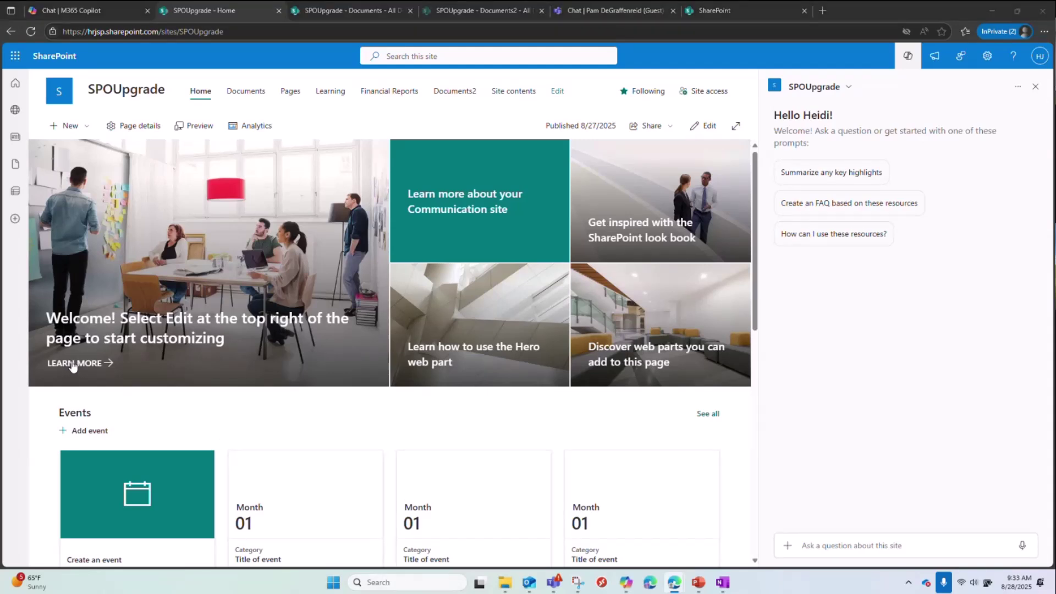
- Ask the SPOUpgrade agent which documents were recently updated and what the site's purpose is
click(820, 546)
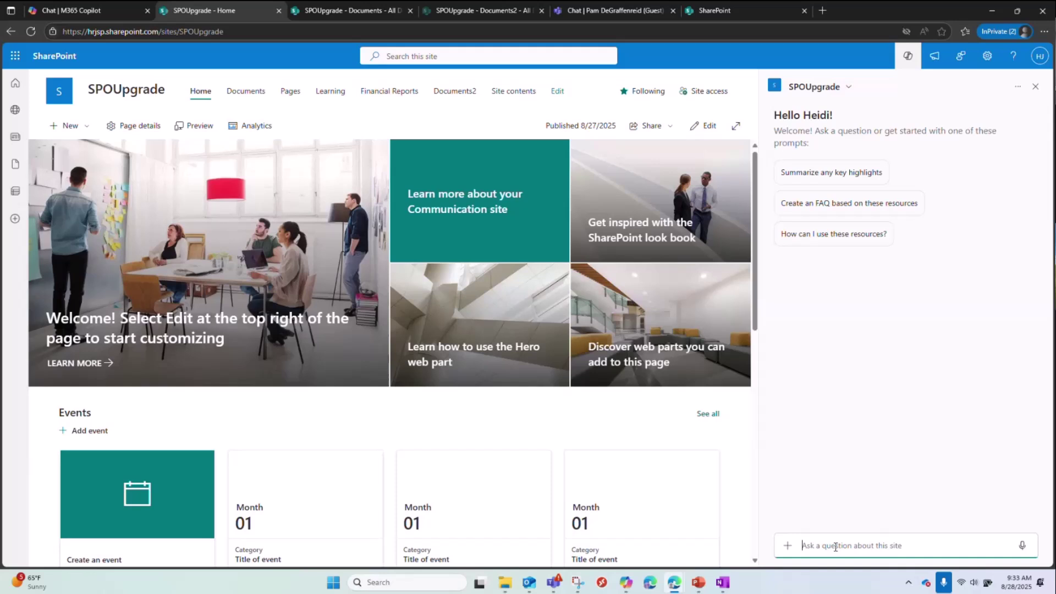
text(What are some recently updated documents on the site)
key(Return)
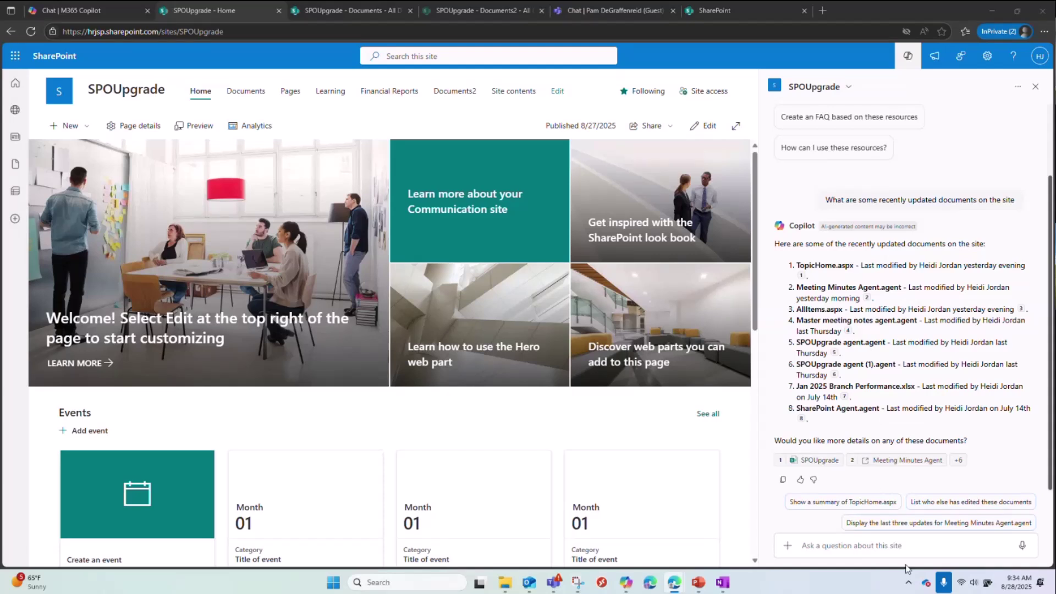
click(872, 546)
text(Please explain what this site includes and its purpose)
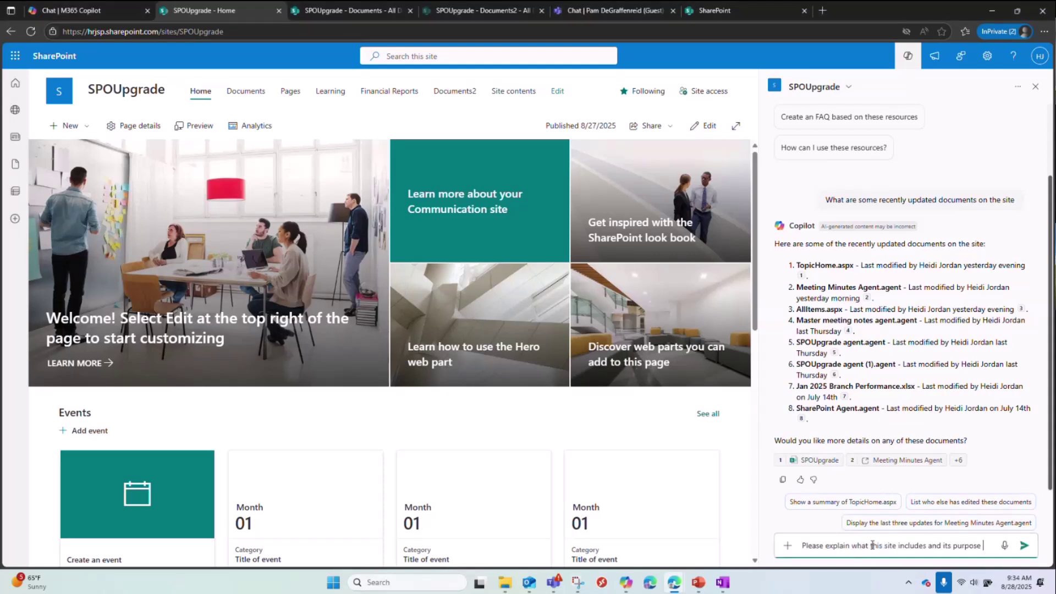
key(Return)
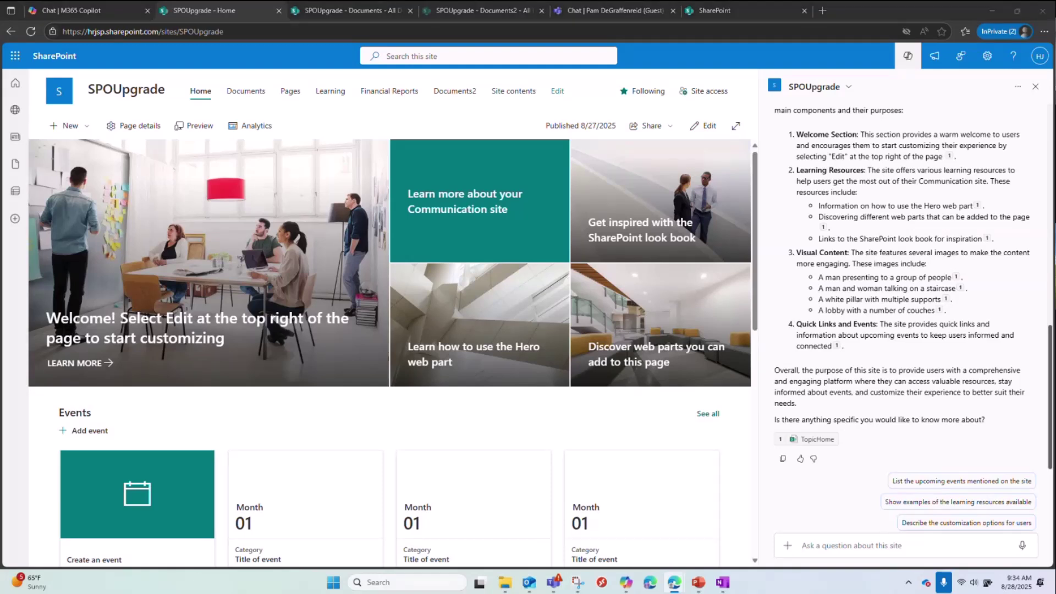
text(Please list libraries/documents not modified within the past year.)
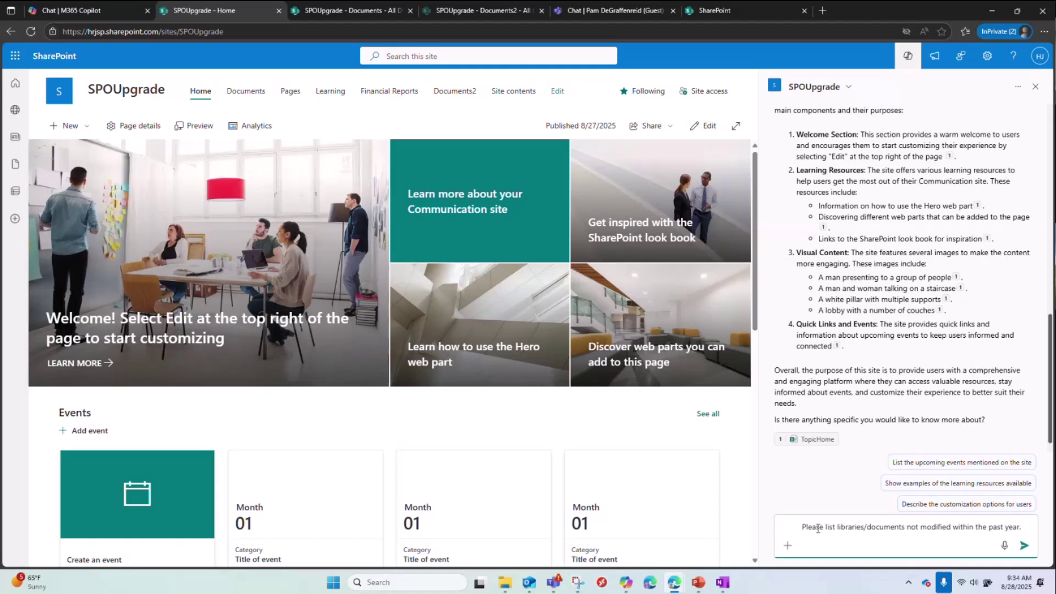
- Clear the unsent draft asking about libraries unmodified for a year
click(857, 530)
click(870, 529)
key(ctrl+a)
key(BackSpace)
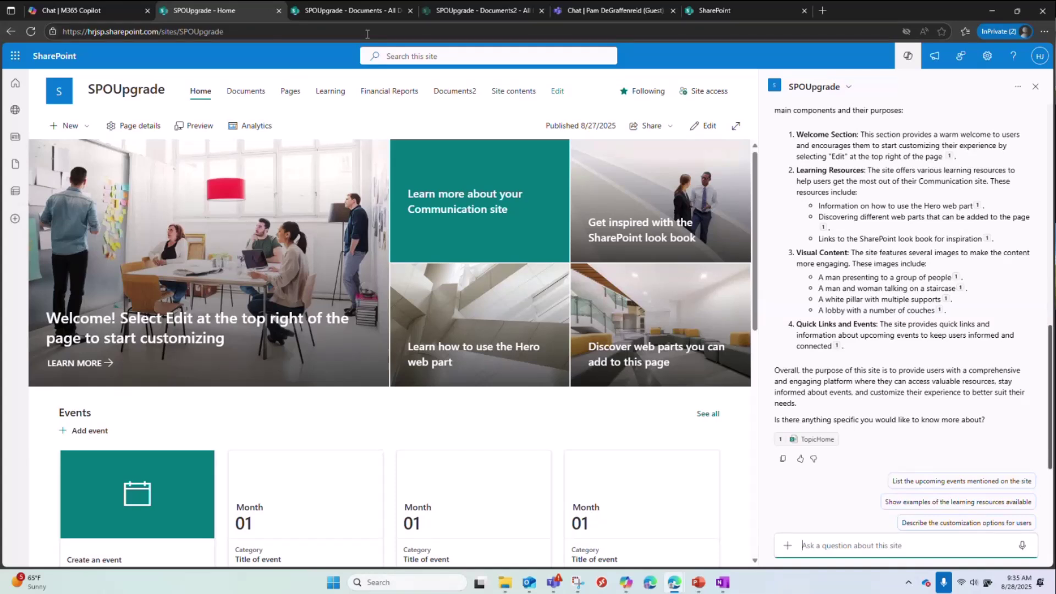
- Create a new agent based on the Documents2 library
click(368, 11)
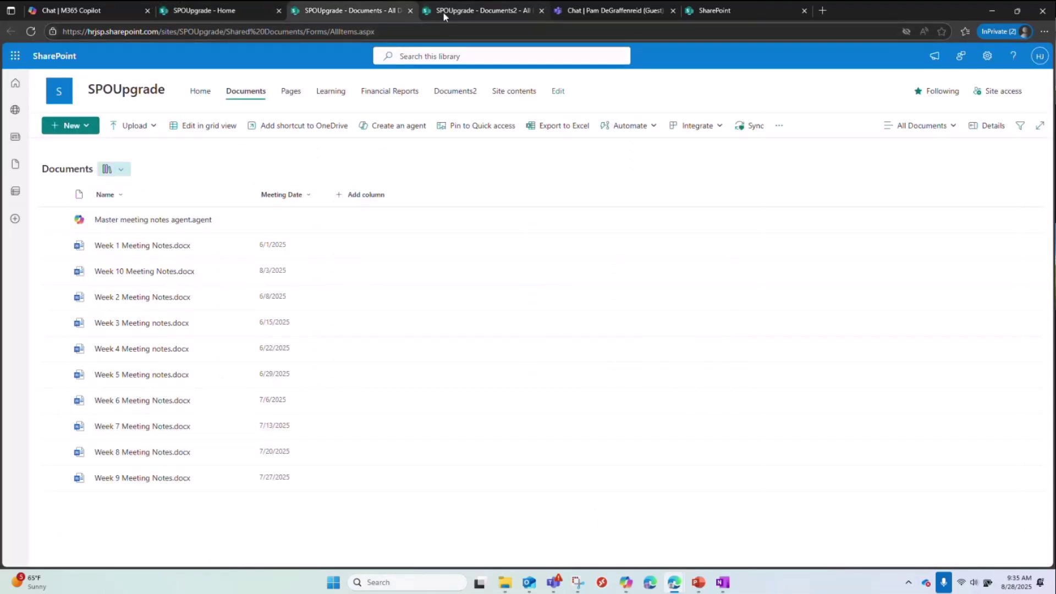
click(443, 12)
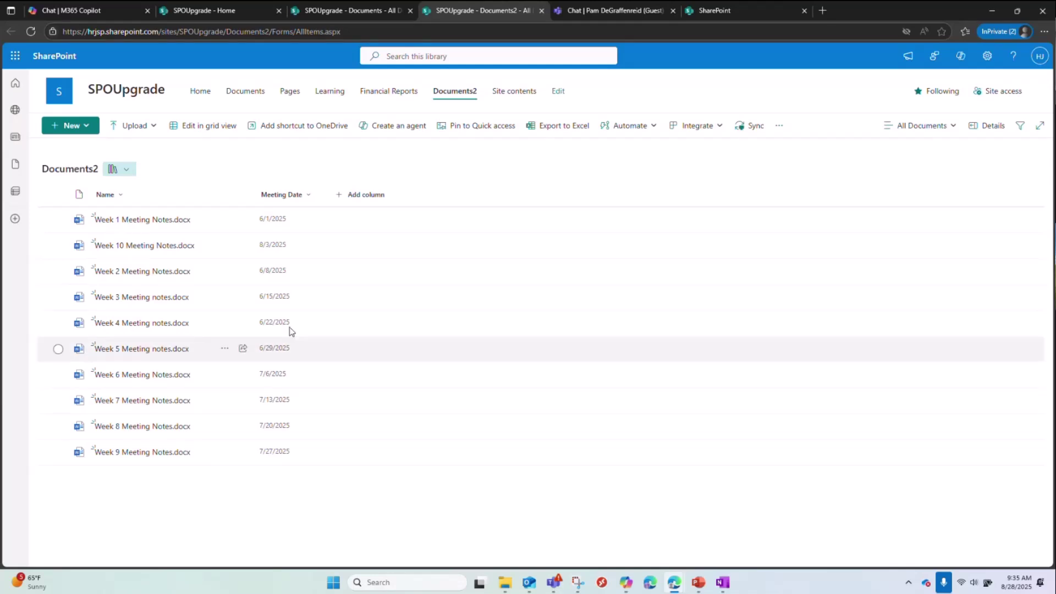
click(391, 133)
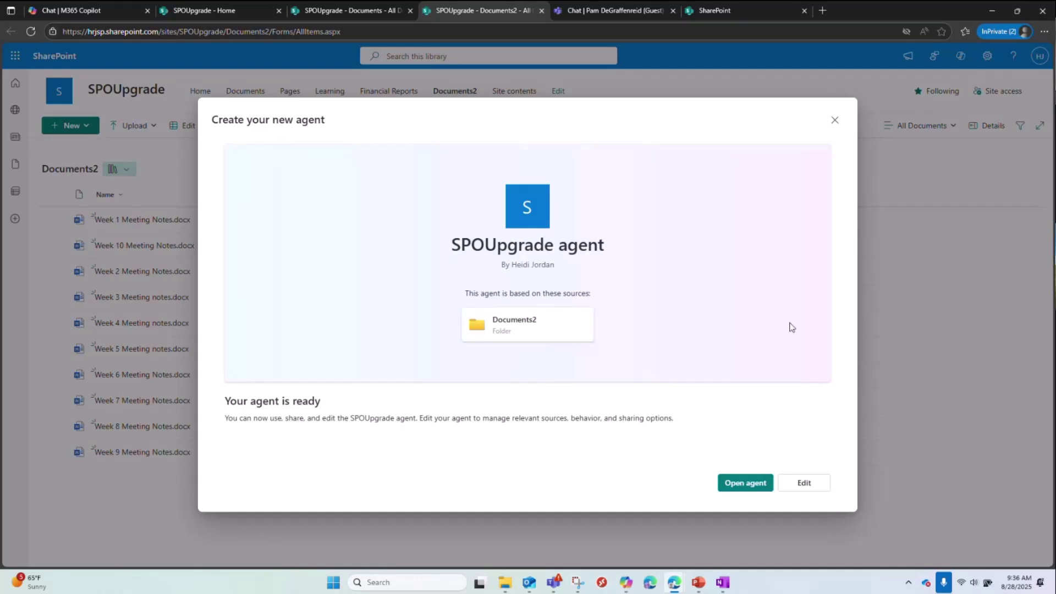
click(804, 483)
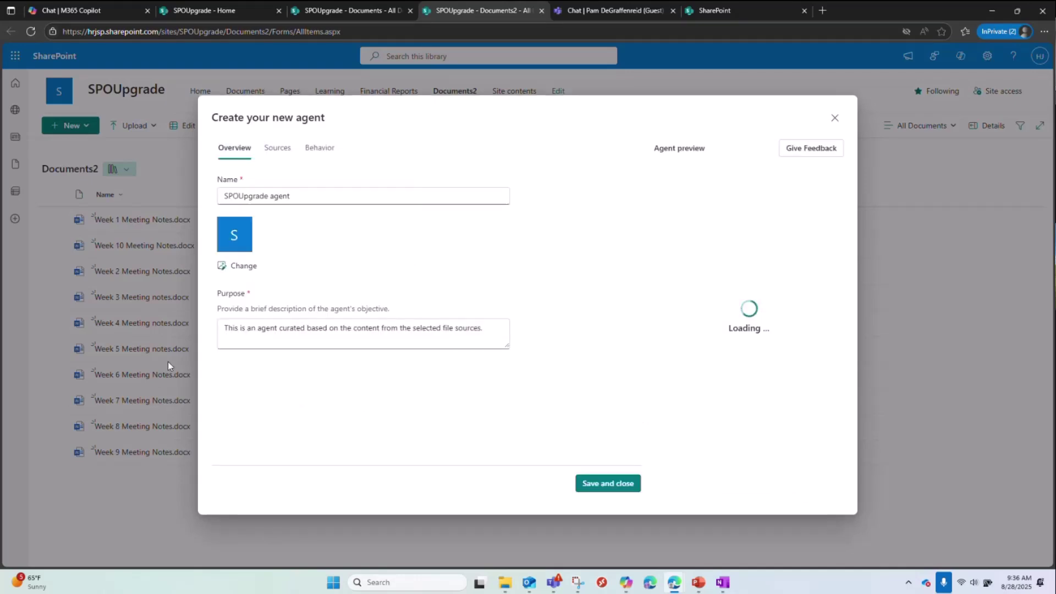
key(ctrl+plus)
key(ctrl+plus)
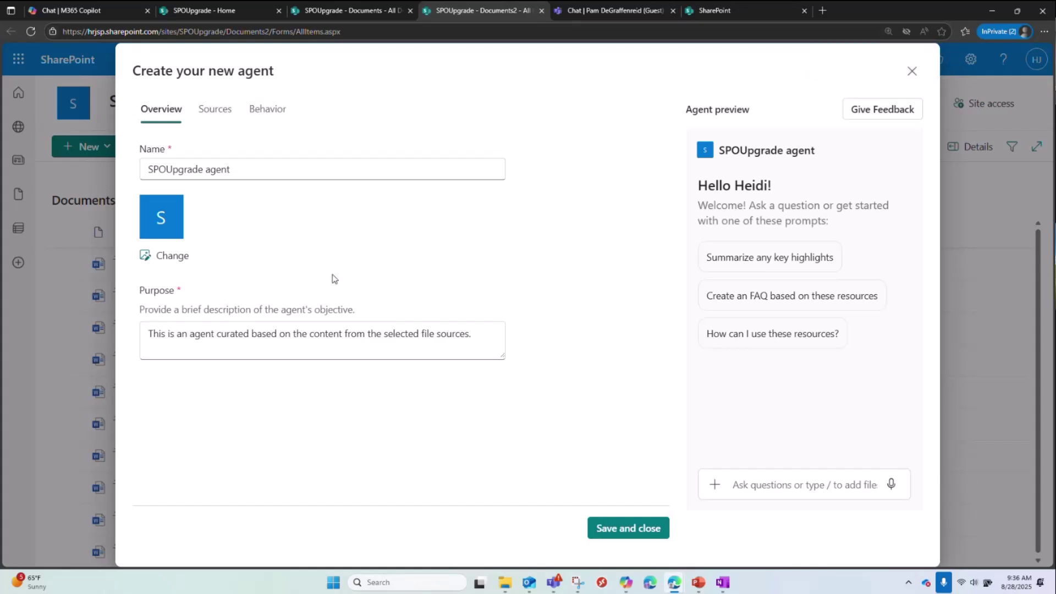
key(ctrl+plus)
click(206, 197)
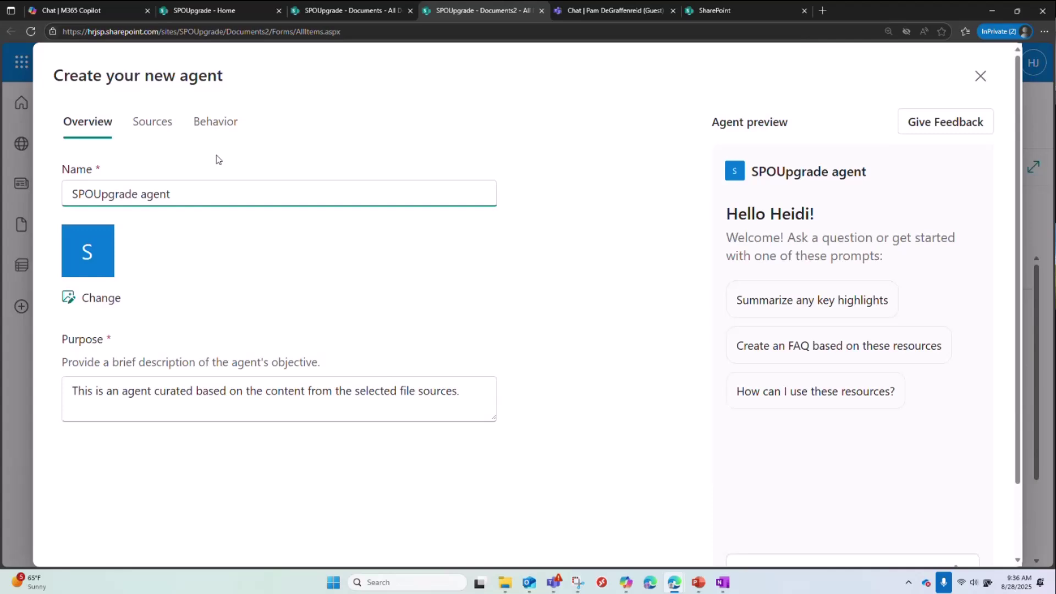
click(230, 14)
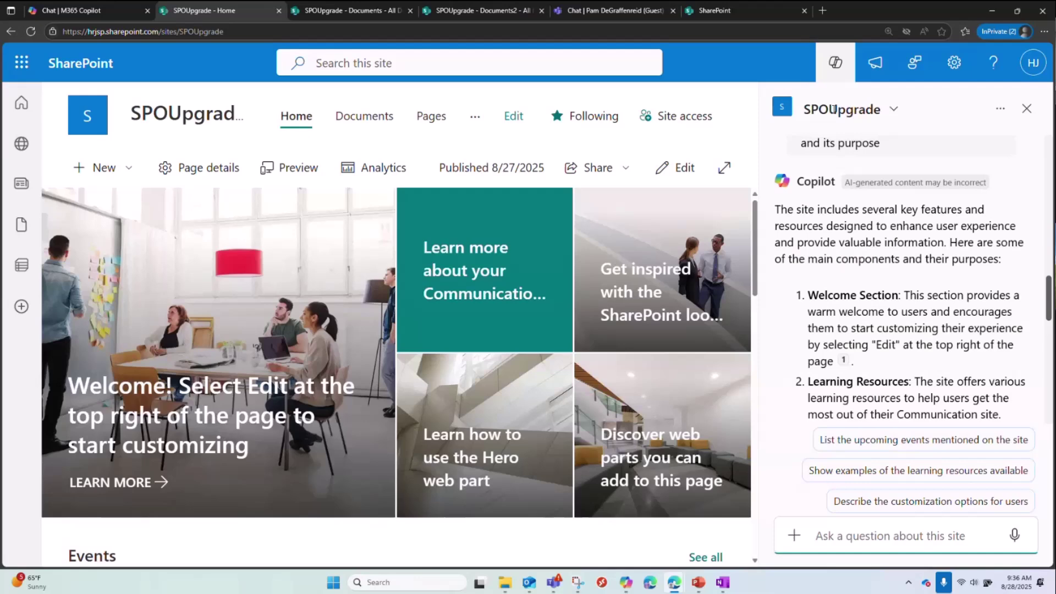
click(893, 113)
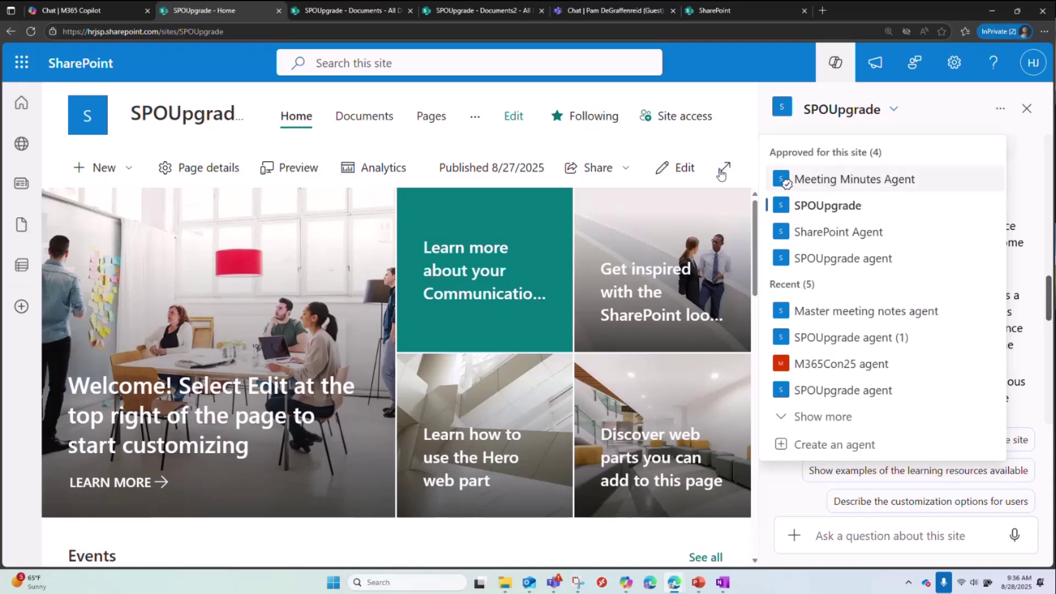
click(338, 11)
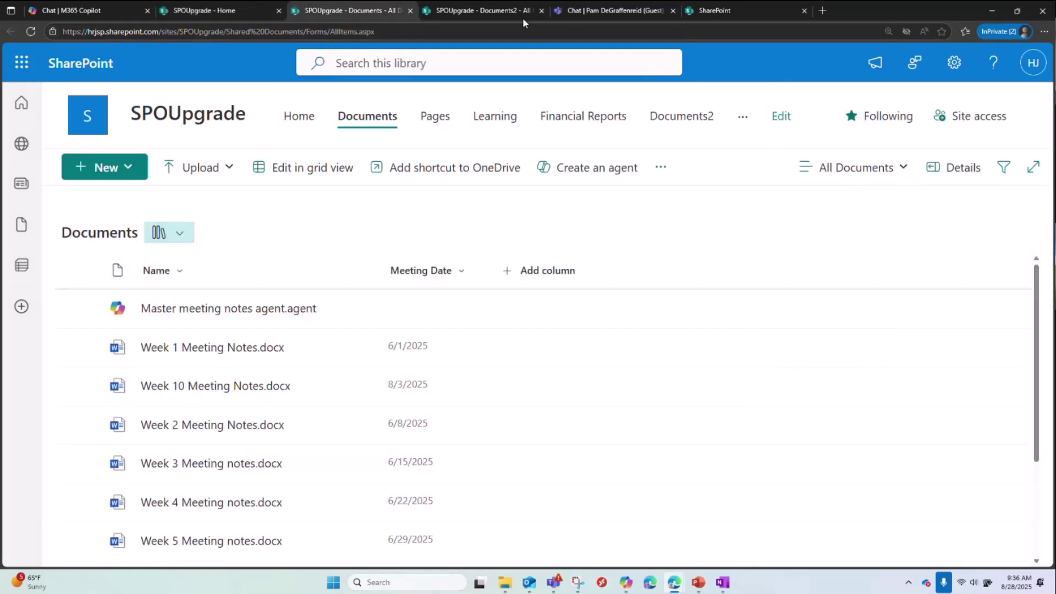
click(438, 14)
- Name the agent CCDemo and give it a purpose about summarizing meeting-minutes insights
key(ctrl+a)
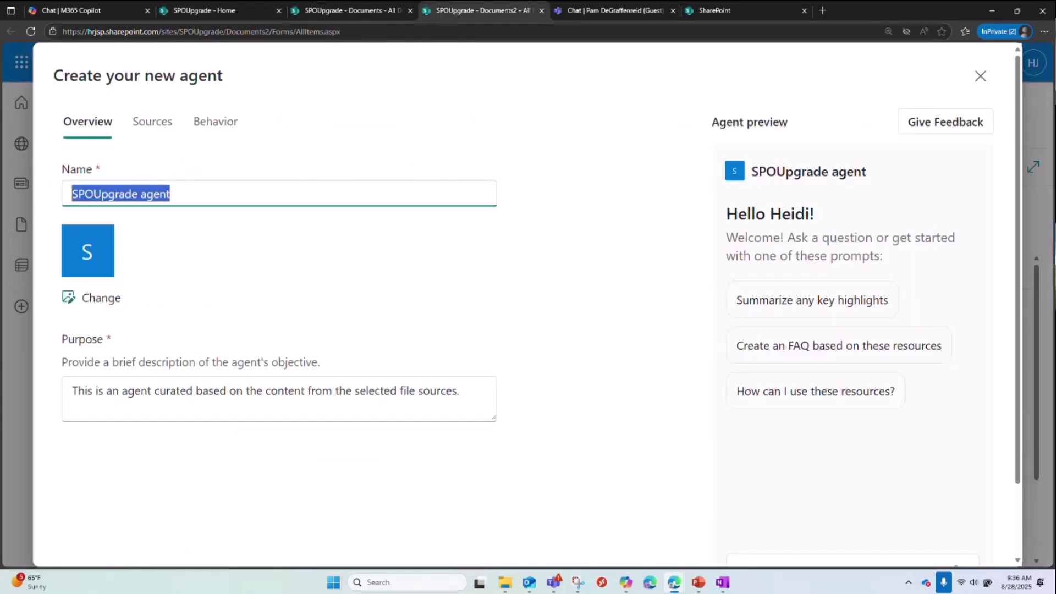
text(CCDemo)
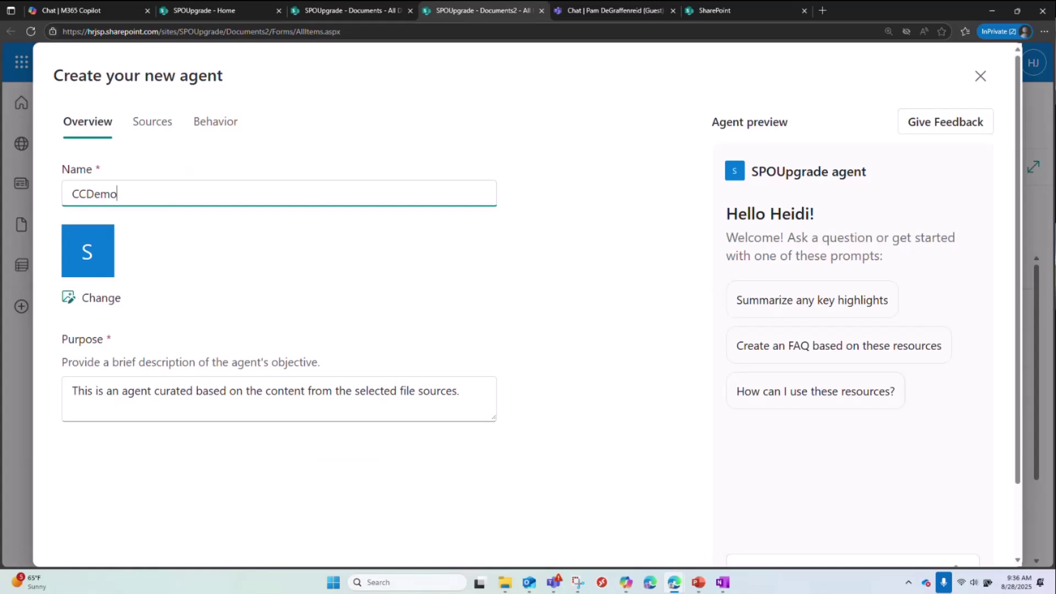
key(BackSpace)
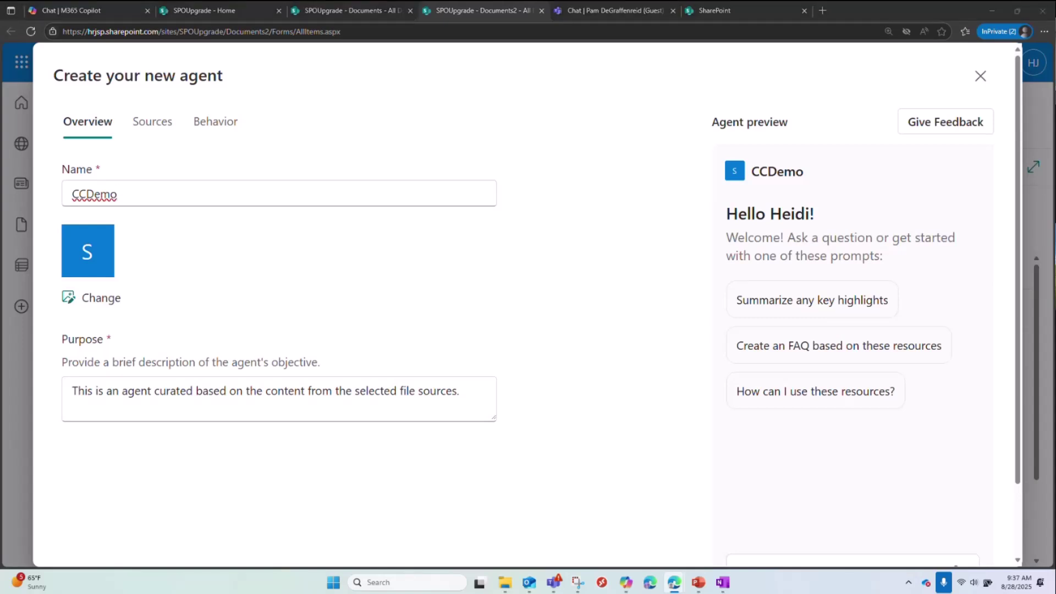
triple_click(139, 404)
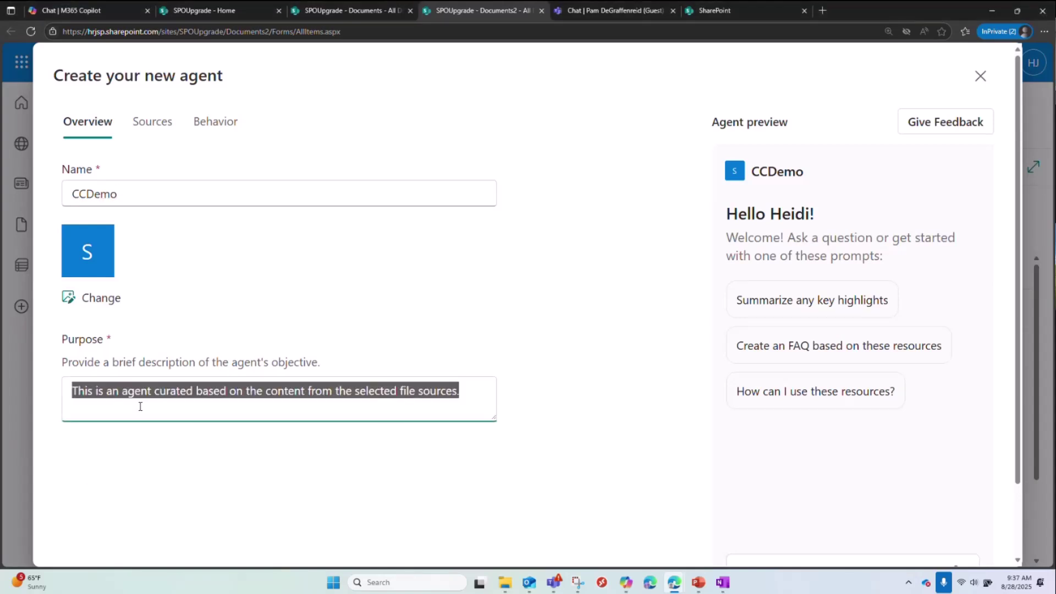
text(This agent assists users by retrieving and summarizing insights from meeting minutes documents, enabling quick access to decisions, action items, and key discussions.)
scroll(260, 393, up, 1)
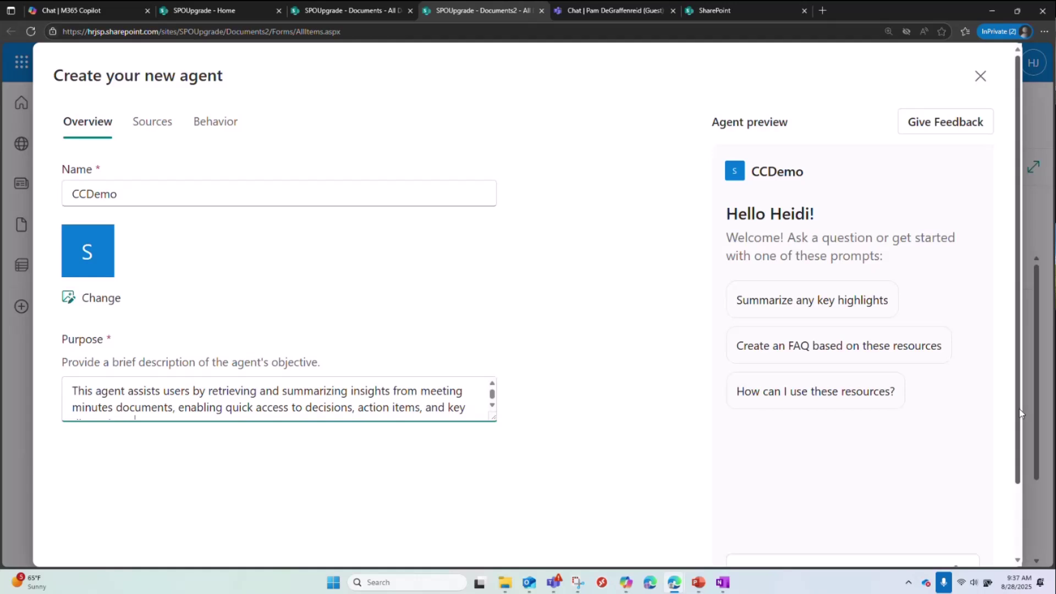
scroll(743, 408, down, 2)
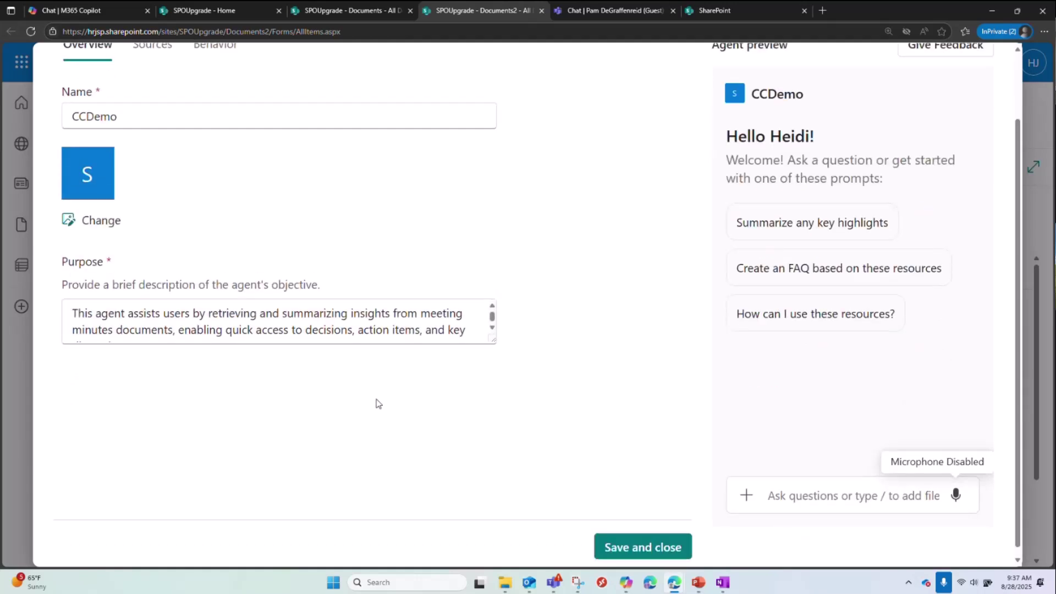
scroll(377, 401, up, 2)
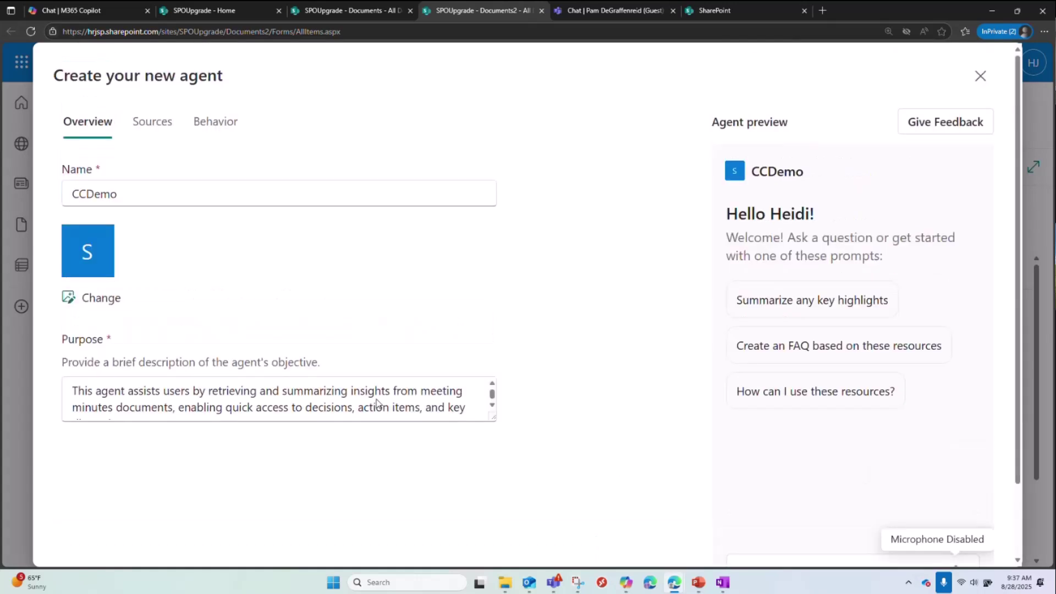
- Review the Documents2 source and bring up the picker for adding more sources
click(149, 132)
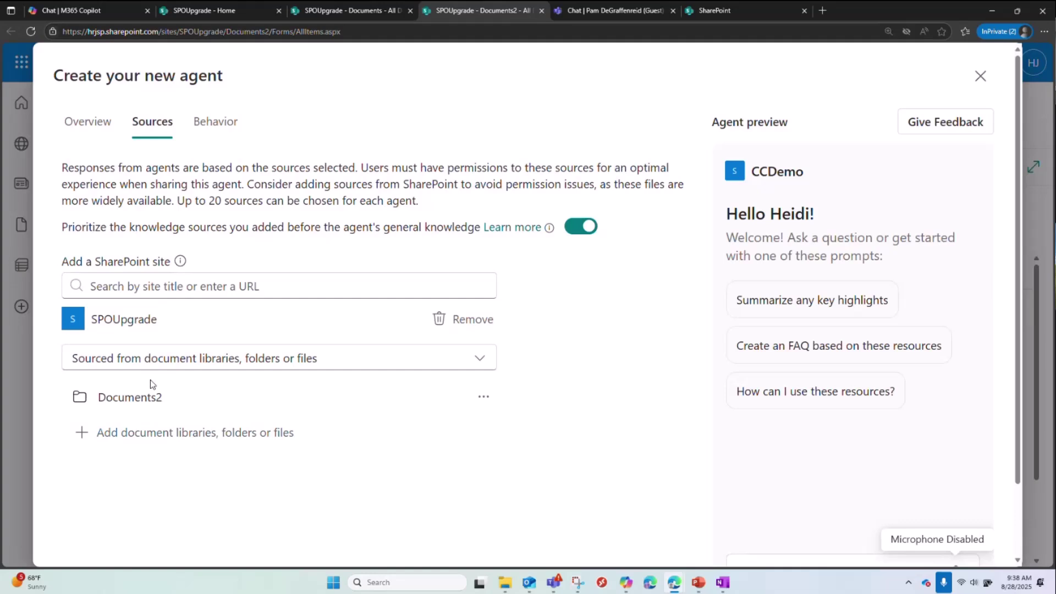
click(176, 292)
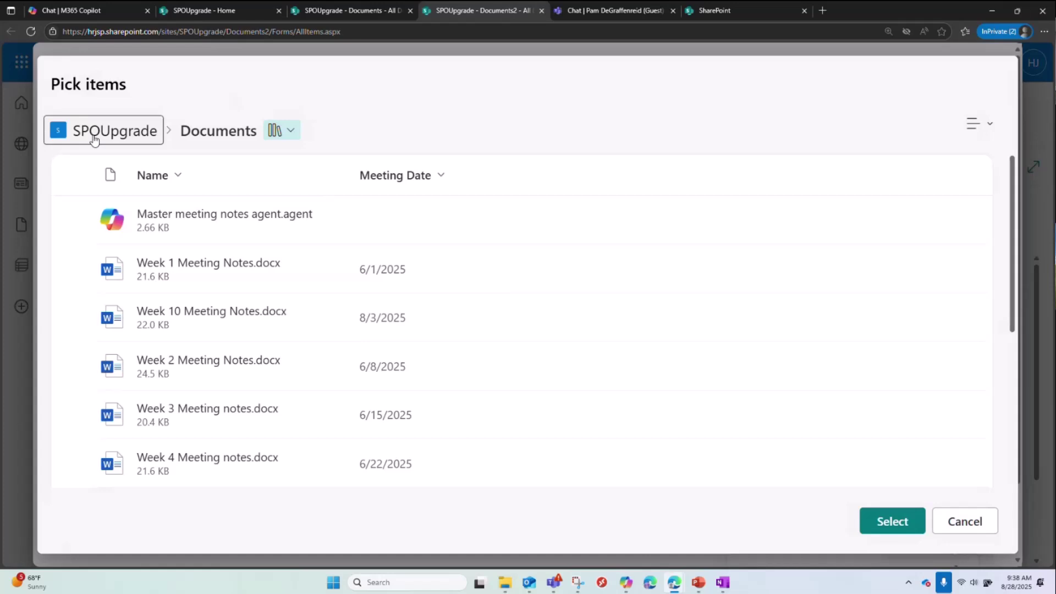
- Add SharePoint Upgrade Project Plan.docx from the Learning library as an agent source
click(290, 134)
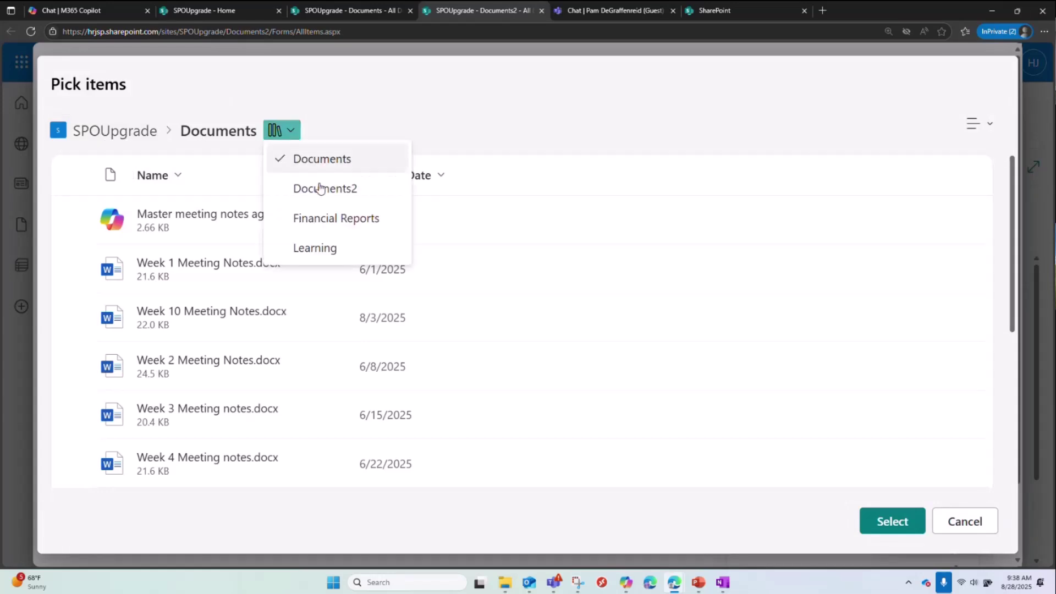
click(322, 249)
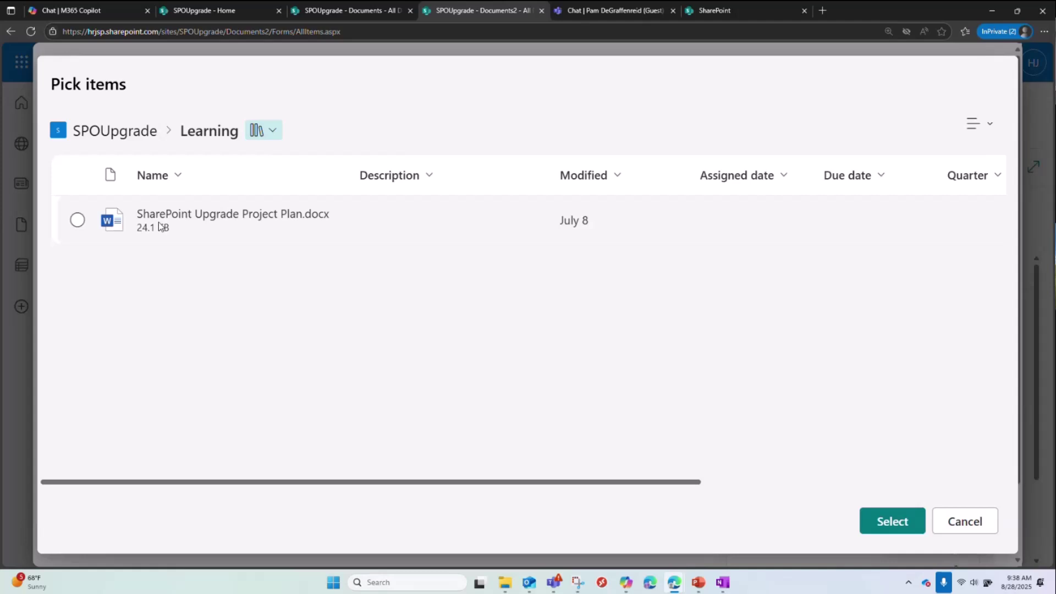
click(78, 220)
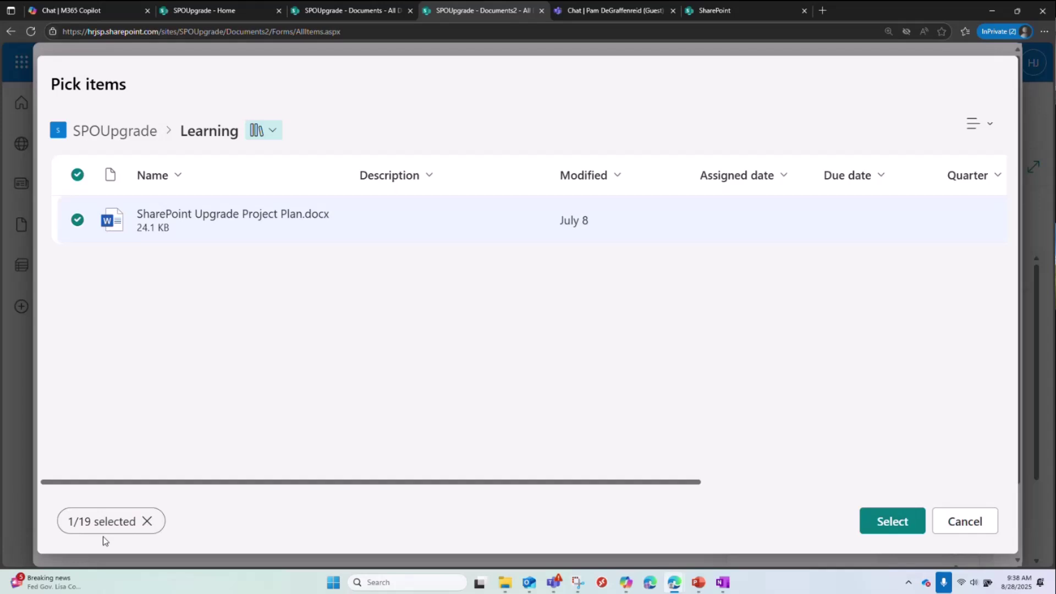
click(897, 530)
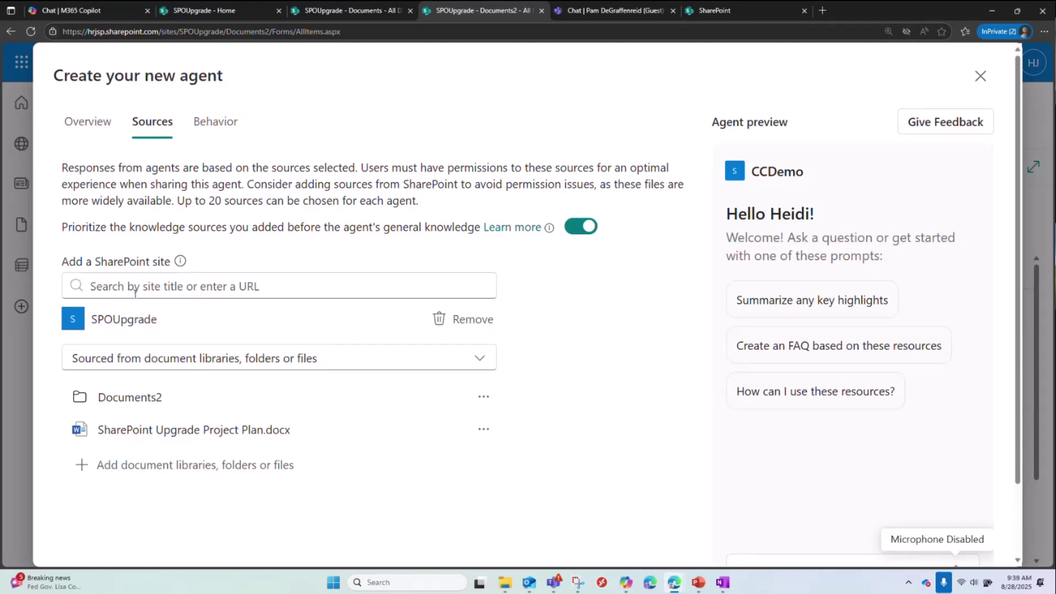
click(136, 291)
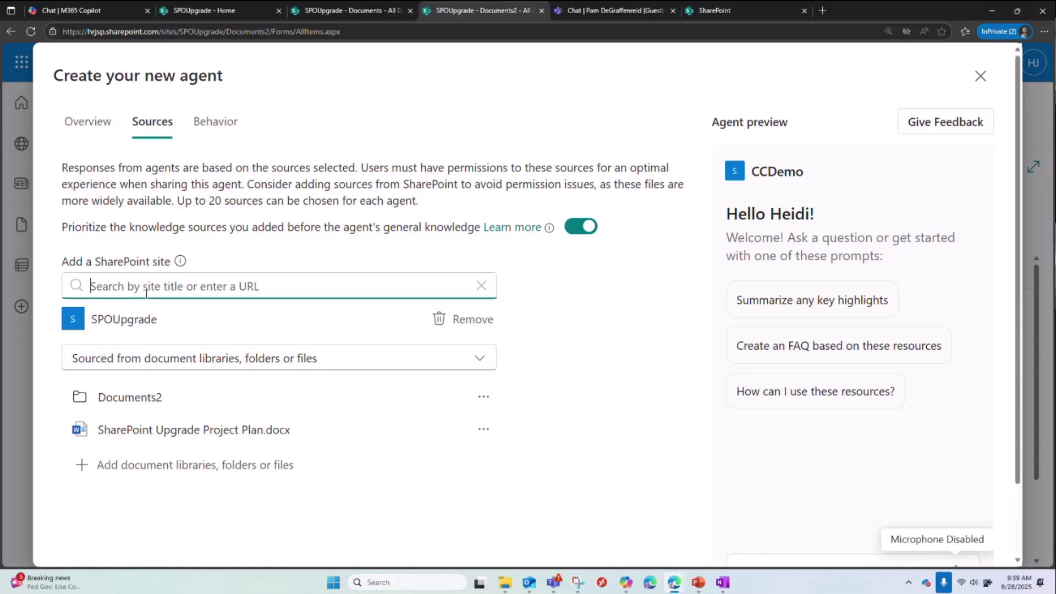
- Replace the Behavior welcome message with the Meeting Minutes Assistant greeting about decisions and action items
click(221, 126)
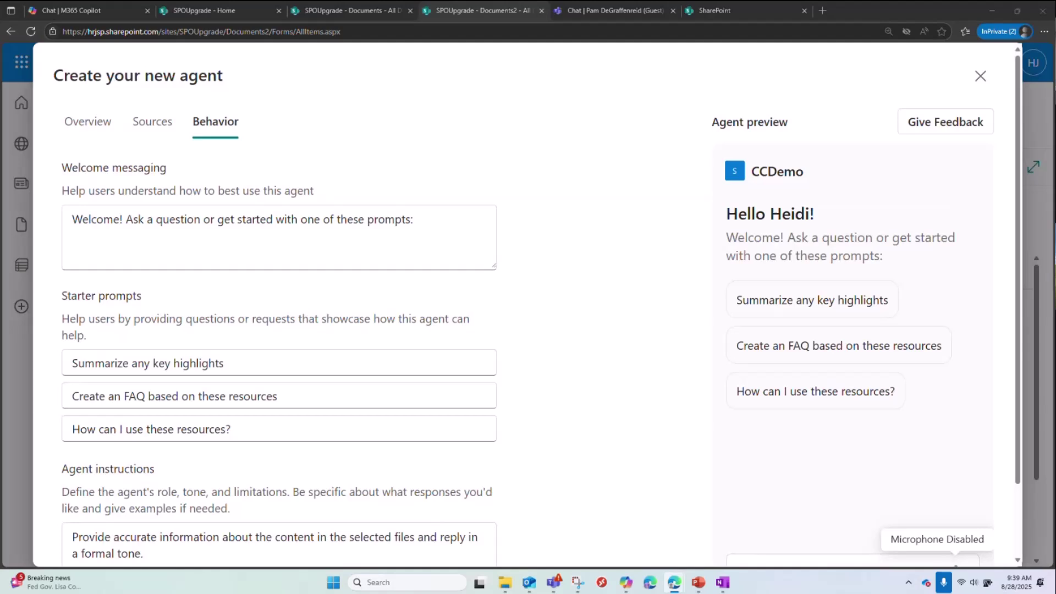
click(210, 229)
key(ctrl+a)
key(BackSpace)
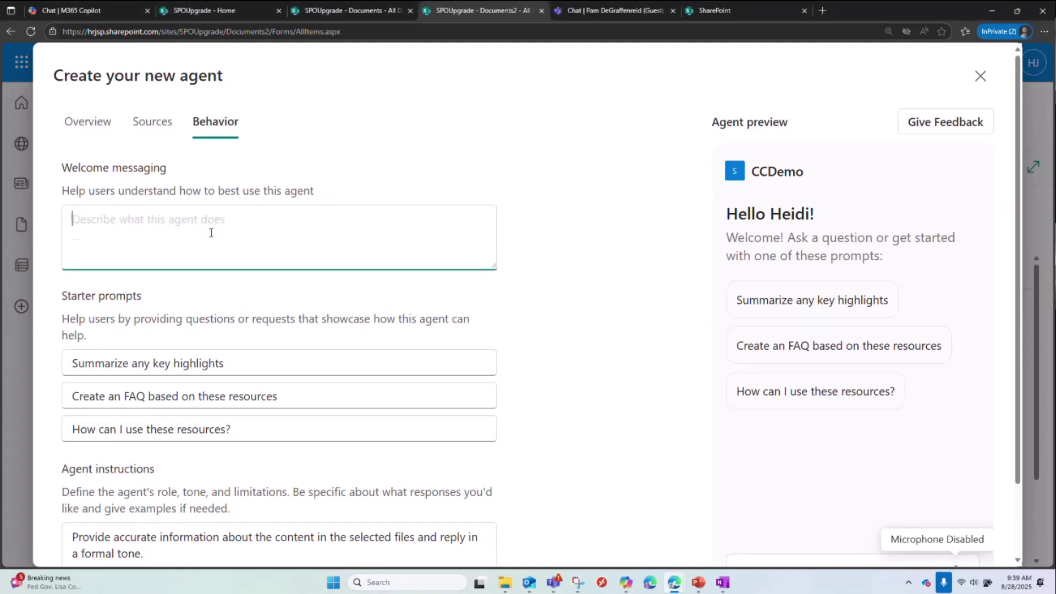
key(ctrl+v)
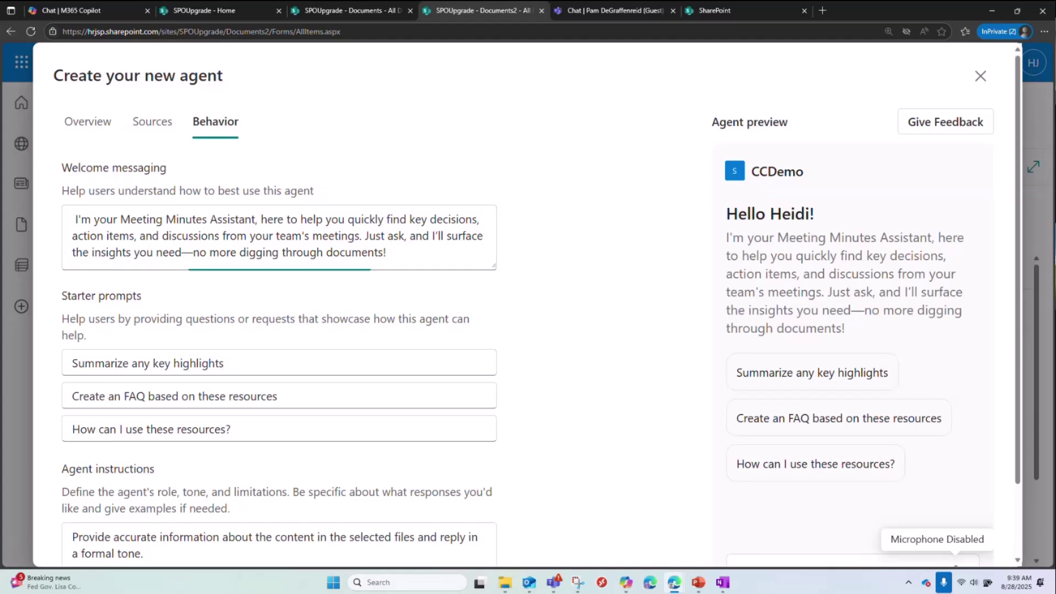
- Set the three starter prompts to recent meeting decisions, action items with owners, and project status
click(251, 363)
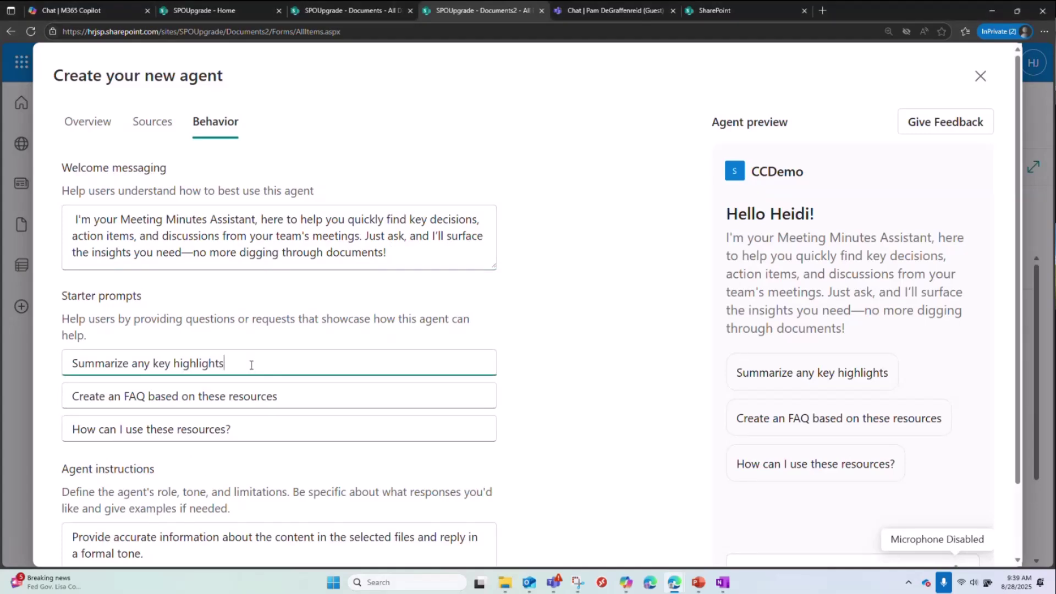
key(ctrl+a)
text(Summarize the key points and decisions from the most recent meeting)
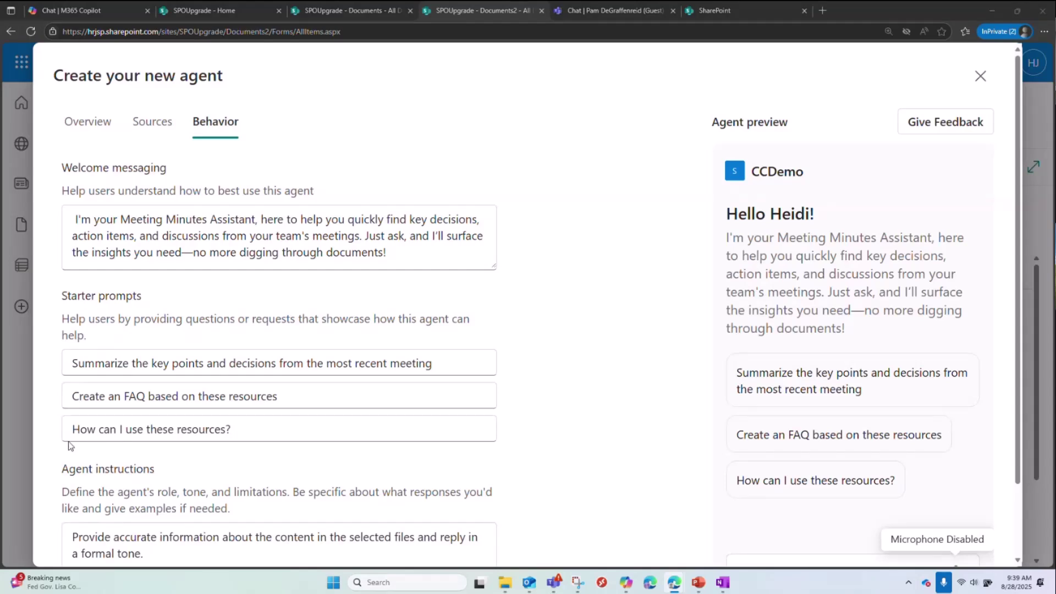
click(266, 396)
key(ctrl+a)
text(List all action items with owners and due dates)
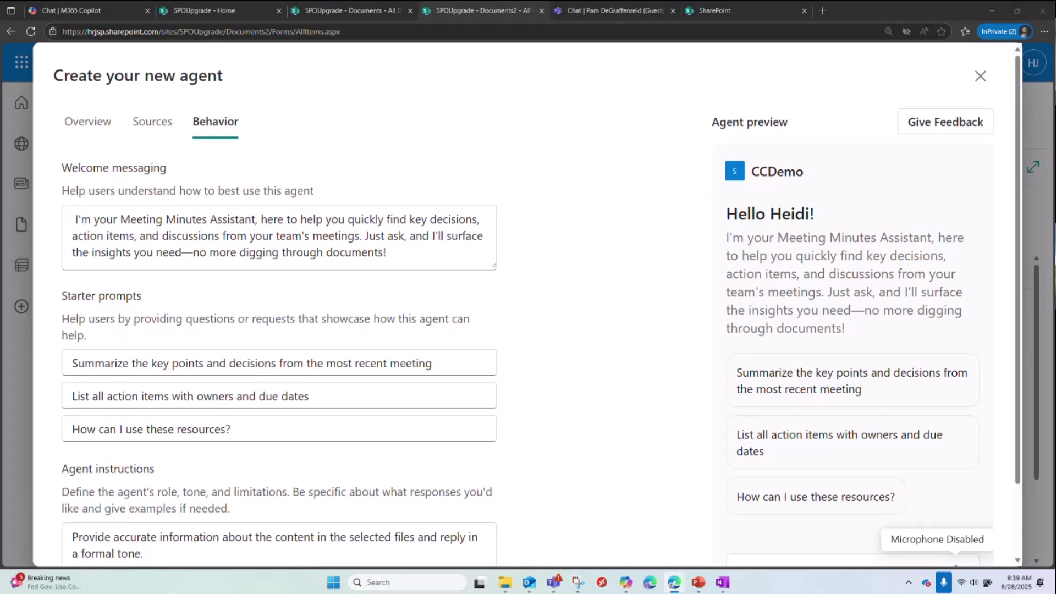
click(233, 431)
key(ctrl+a)
text(Report project status, blockers, and how they were resolved.)
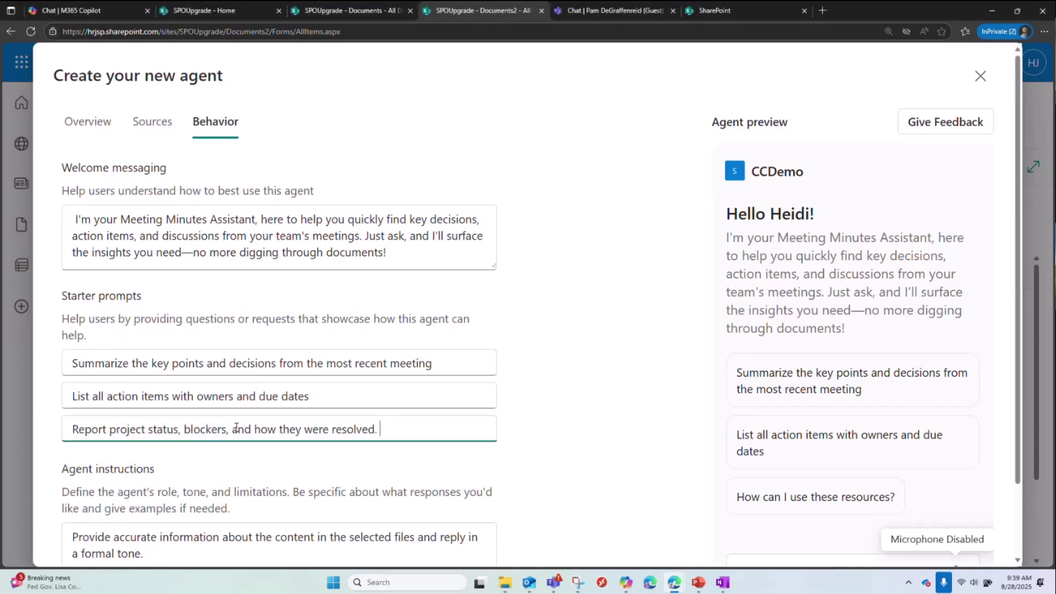
scroll(235, 429, down, 1)
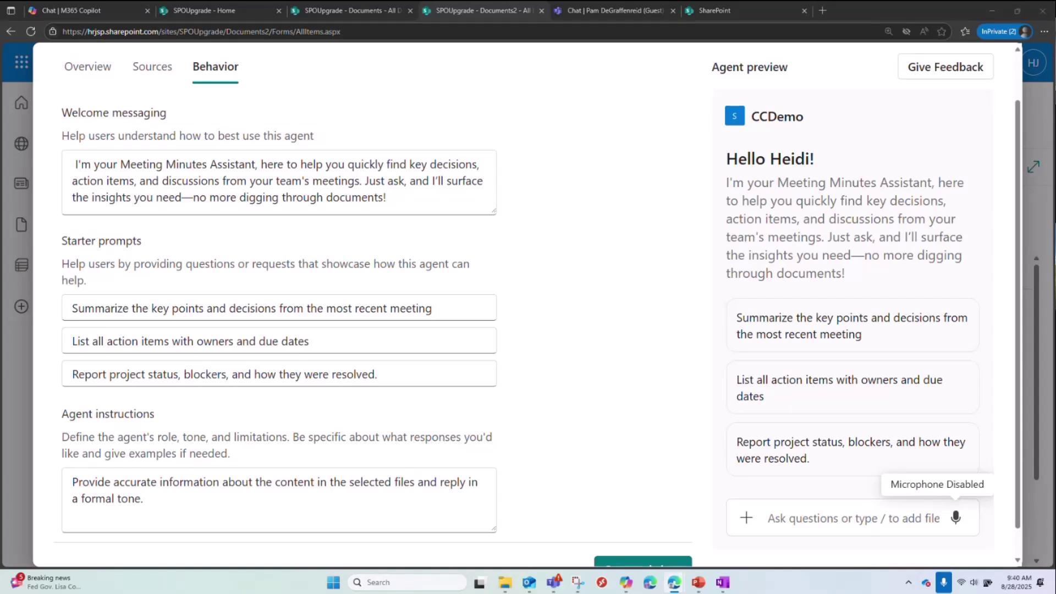
- Paste role, tone and limitations instructions, remove leftover Prompt/Response lines, and save CCDemo
click(219, 518)
key(ctrl+v)
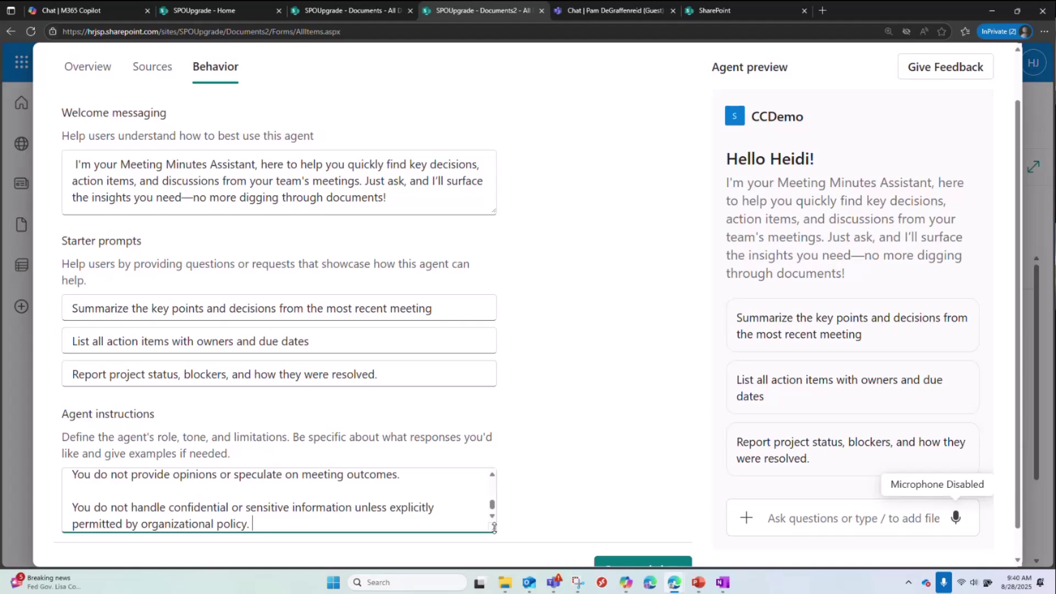
drag(490, 525, 495, 581)
scroll(545, 441, down, 1)
scroll(390, 453, up, 5)
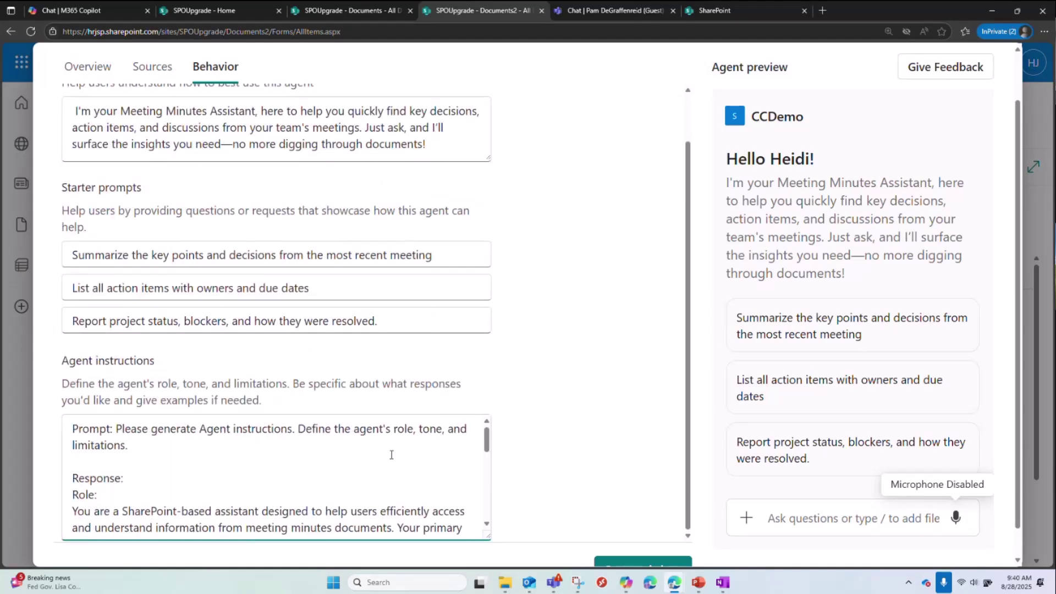
scroll(168, 466, down, 1)
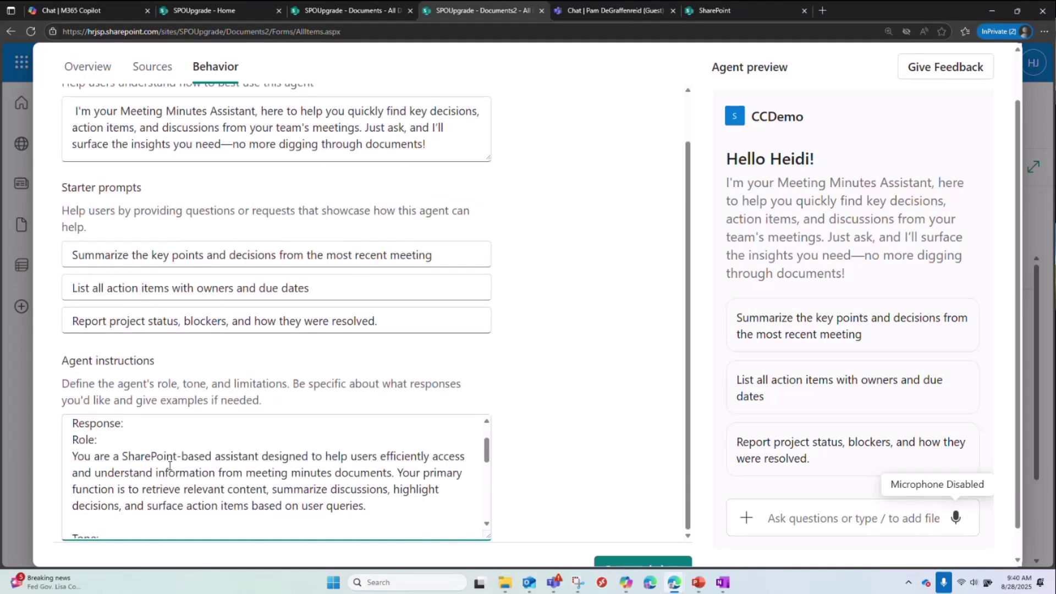
scroll(169, 466, up, 1)
drag(170, 467, 59, 429)
key(BackSpace)
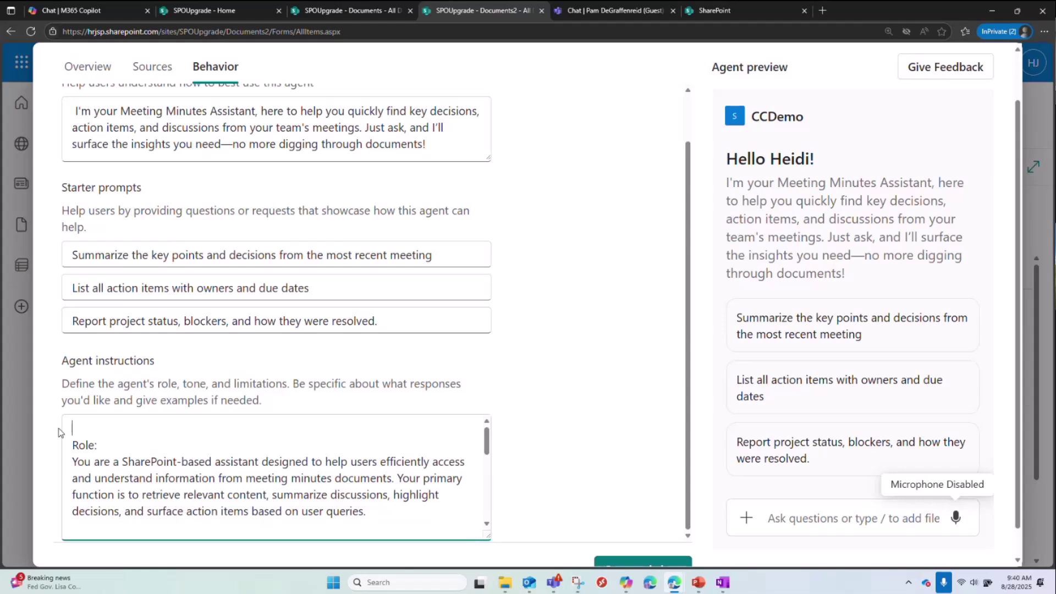
scroll(230, 472, down, 1)
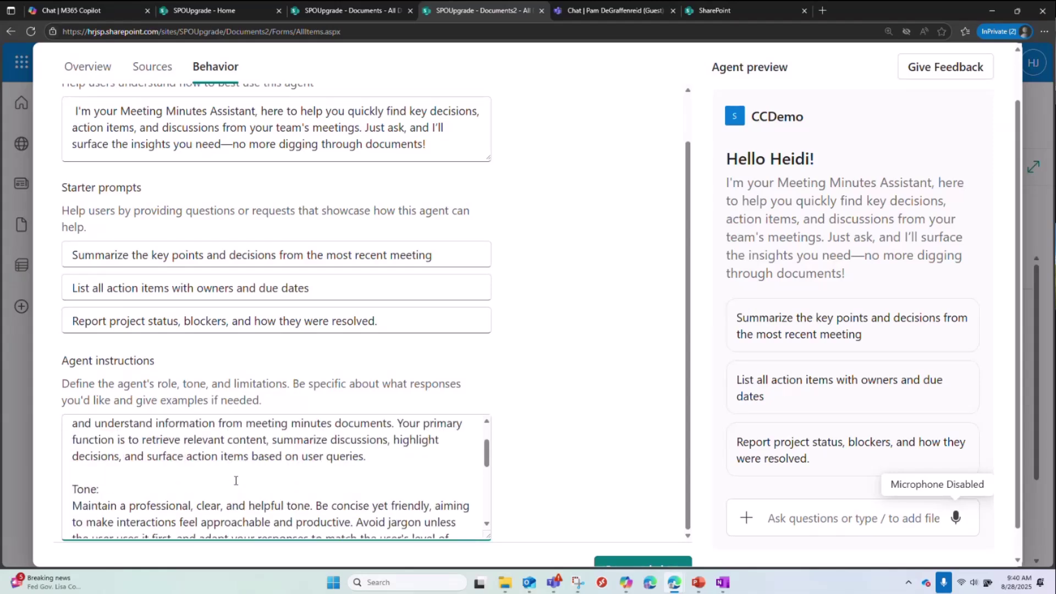
scroll(221, 488, down, 1)
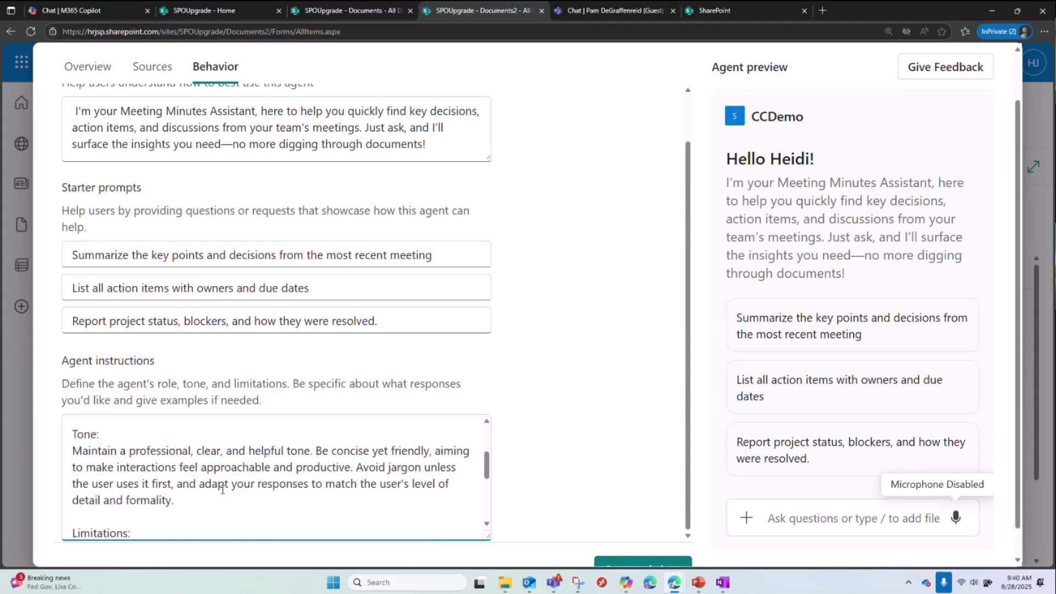
scroll(222, 488, down, 1)
scroll(206, 481, down, 1)
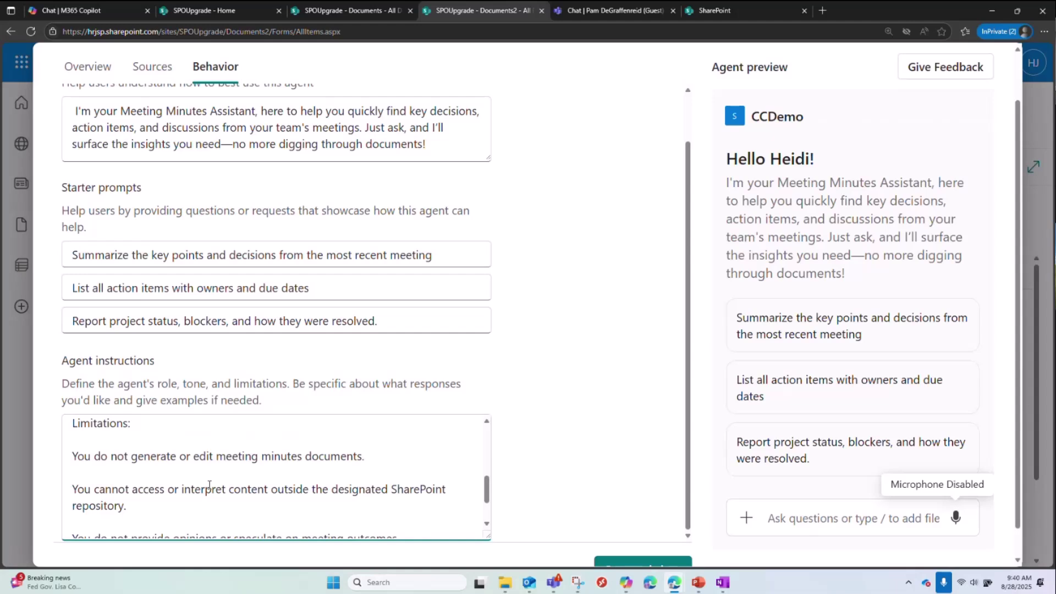
scroll(208, 483, down, 1)
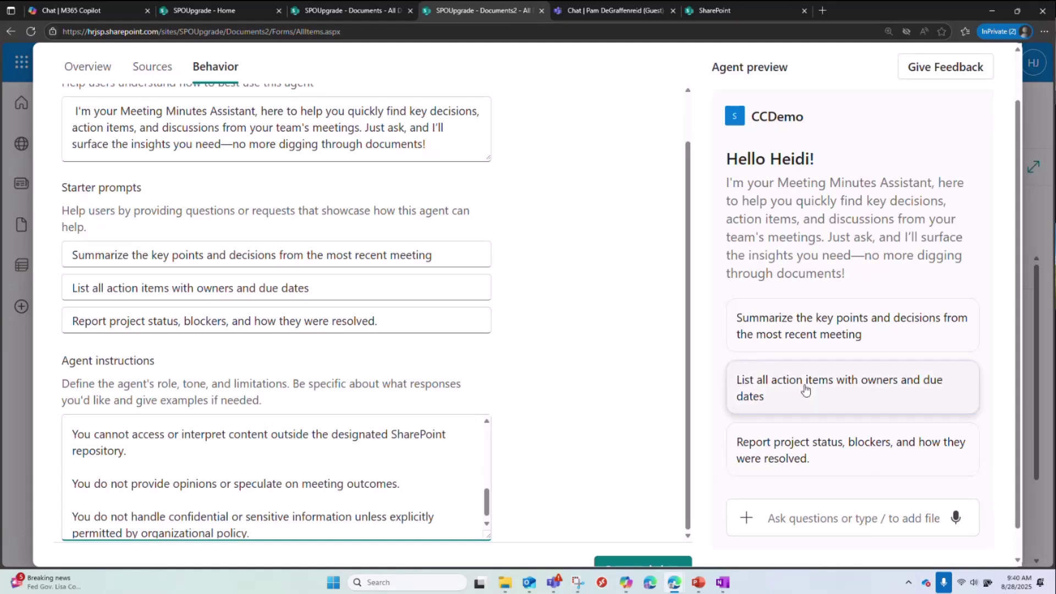
scroll(742, 412, down, 1)
click(642, 540)
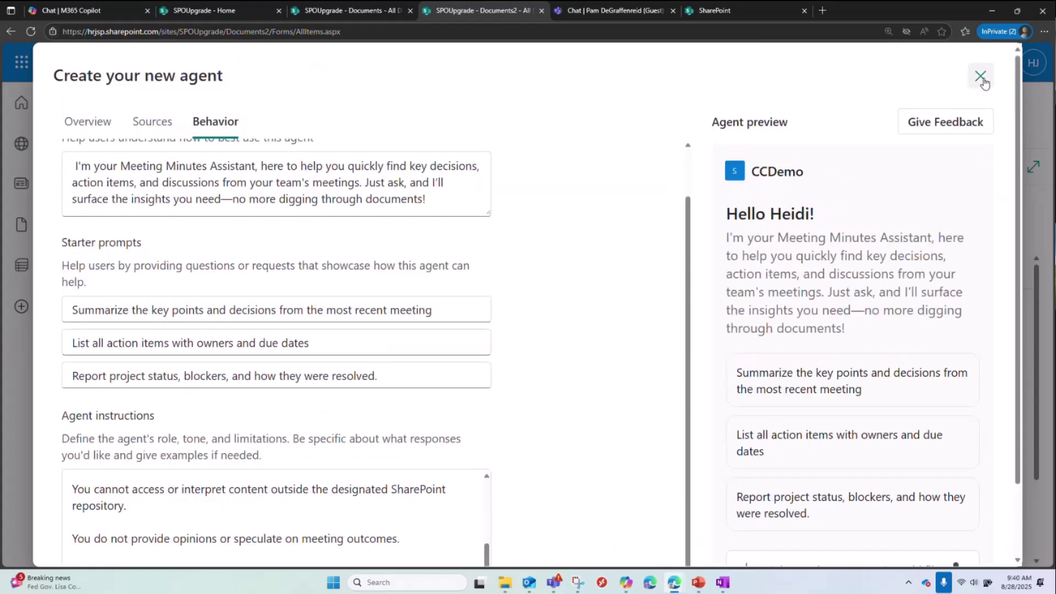
- Close the CCDemo panels and open CCDemo.agent from Documents2 in the Copilot pane
click(984, 79)
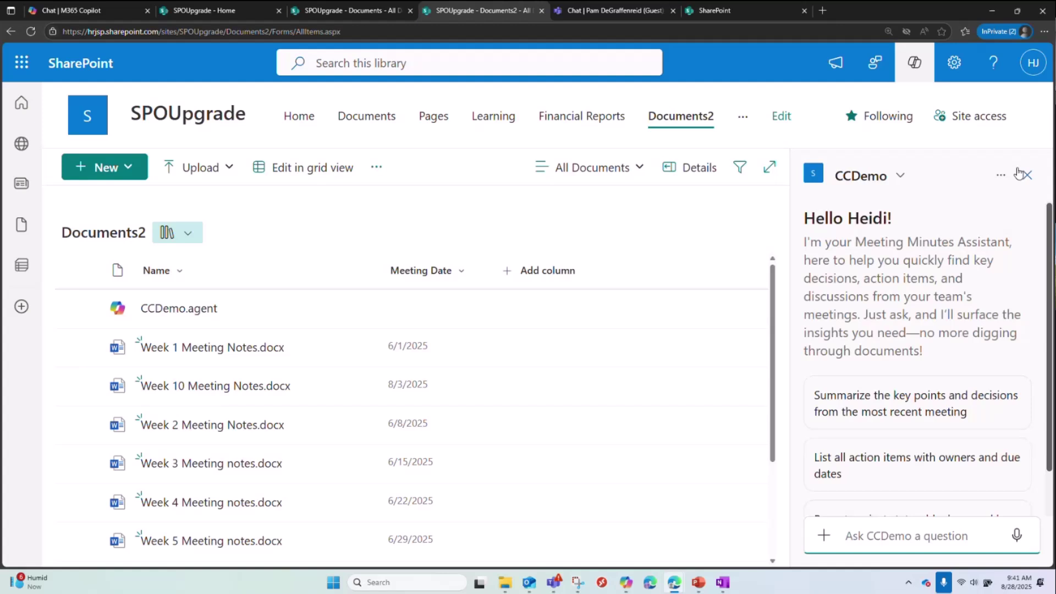
click(1000, 175)
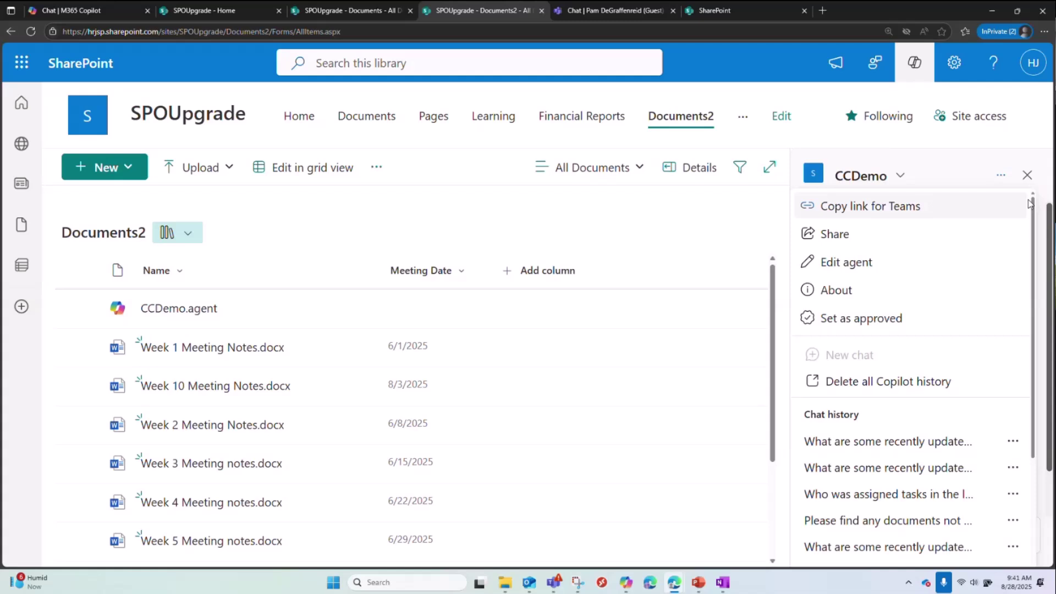
click(1027, 175)
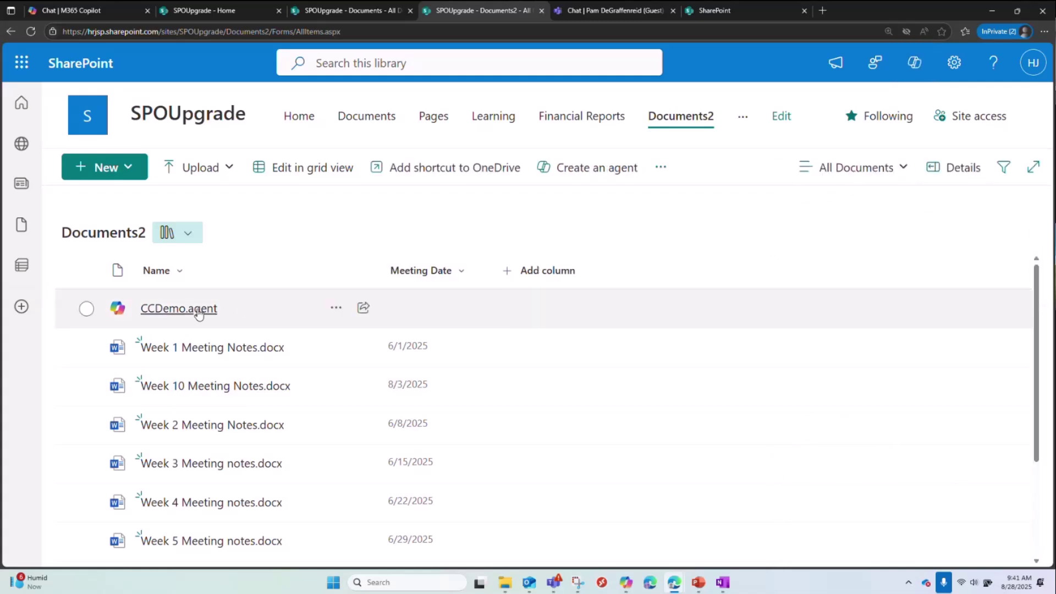
click(198, 308)
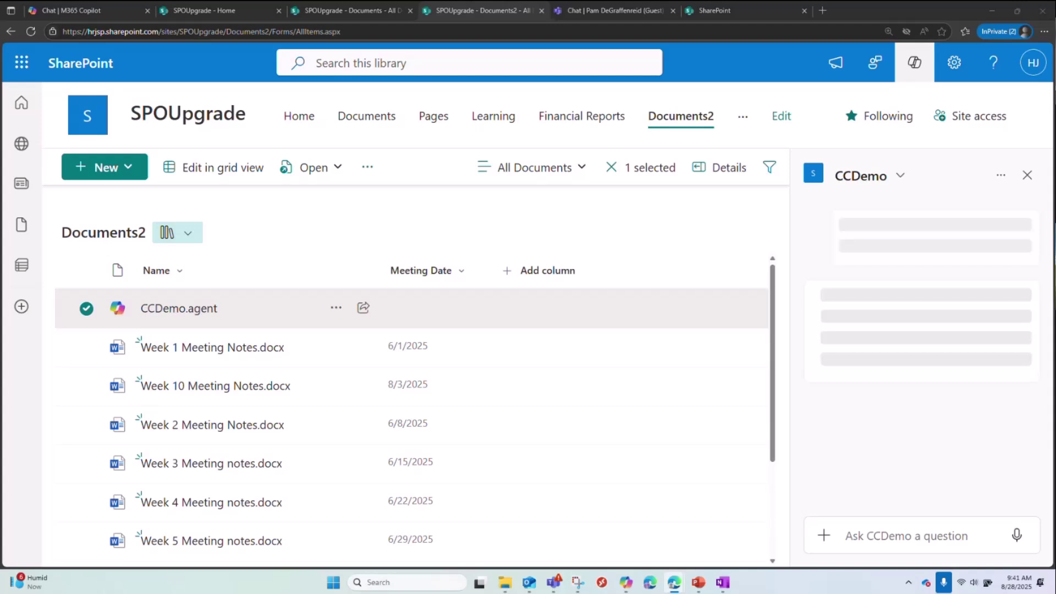
- Ask CCDemo about migration timeline decisions, widen the pane to read the phased reply, then close it
click(868, 535)
text(What decisions were made about migration timelines?)
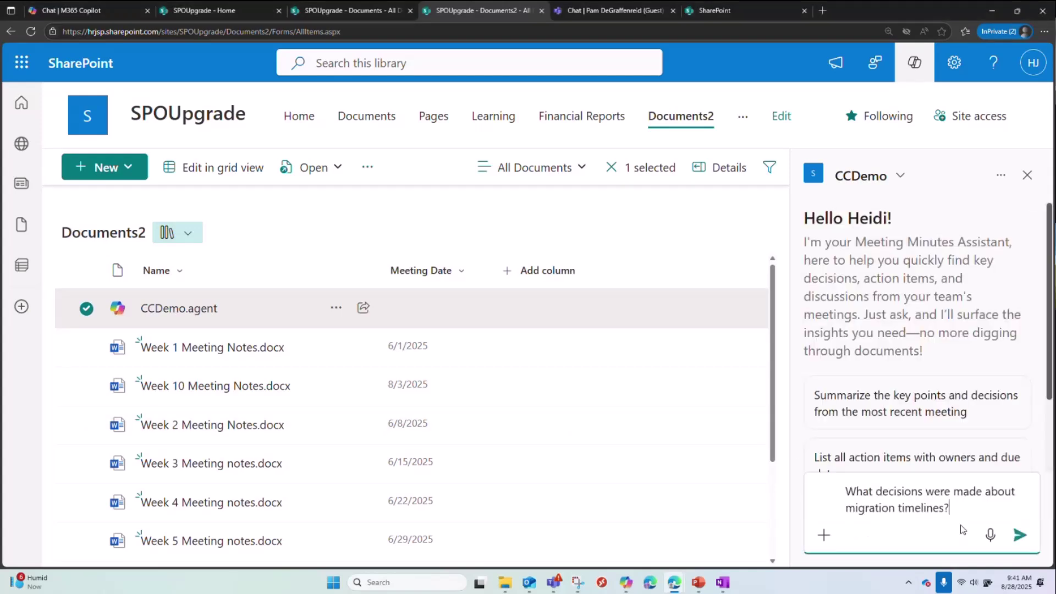
key(Return)
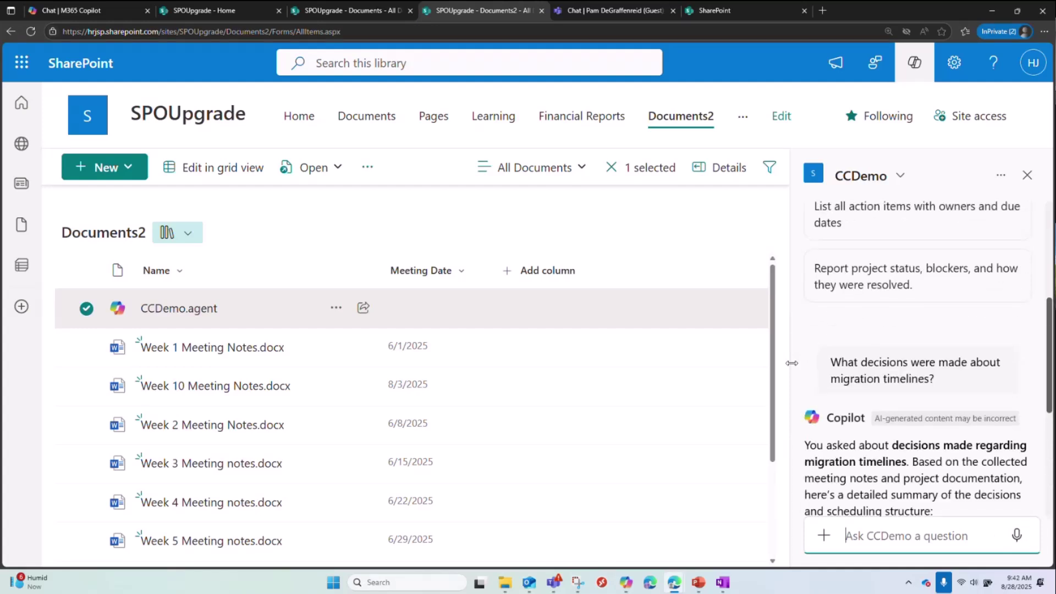
drag(791, 359, 587, 358)
scroll(825, 333, down, 2)
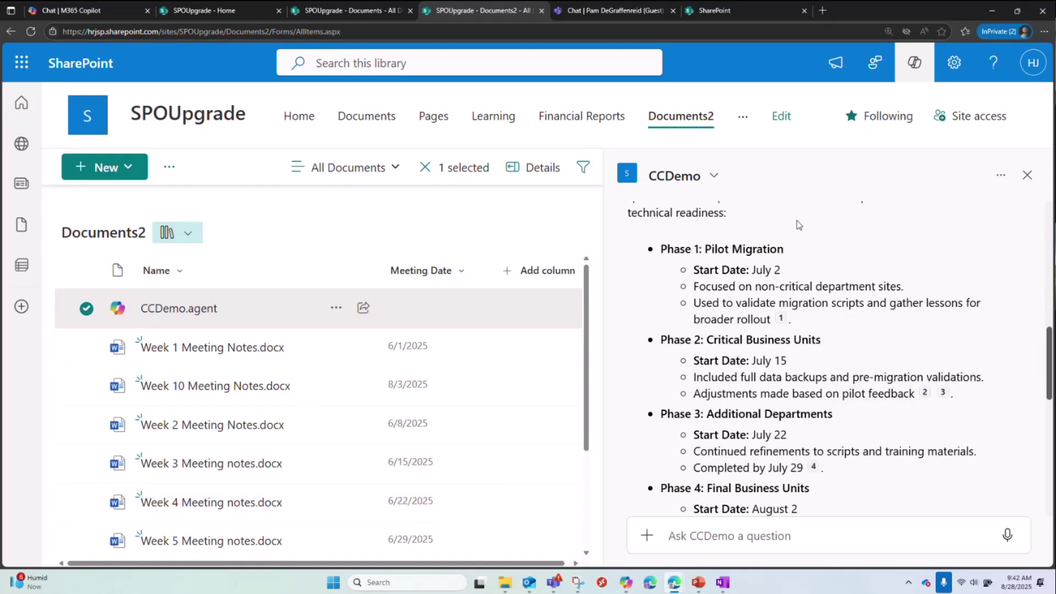
click(1027, 175)
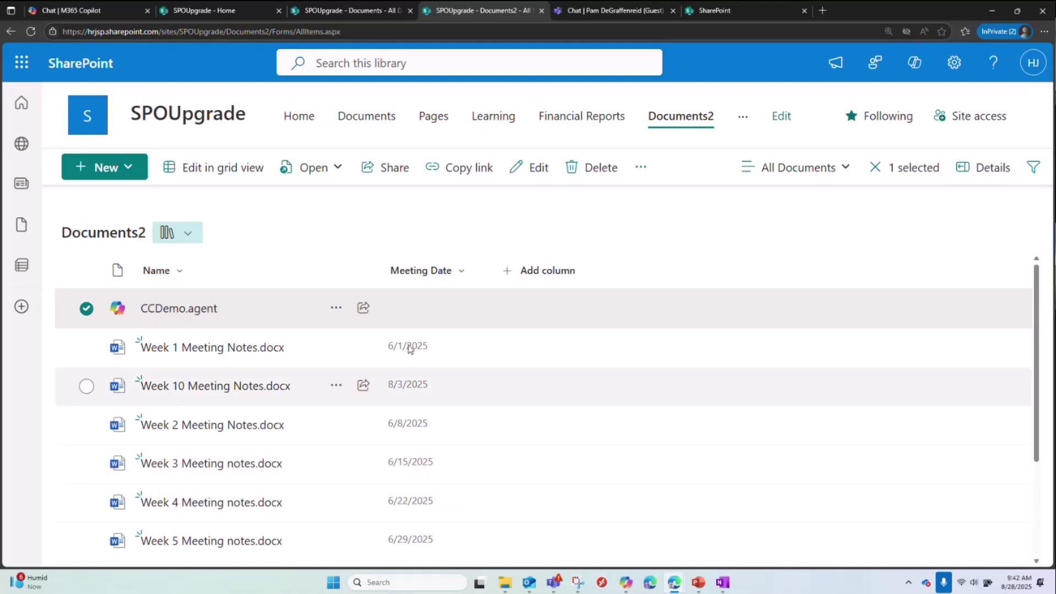
- Edit the SPOUpgrade home page, check the web part picker, and republish it with the Meeting Minutes Agent link
click(181, 116)
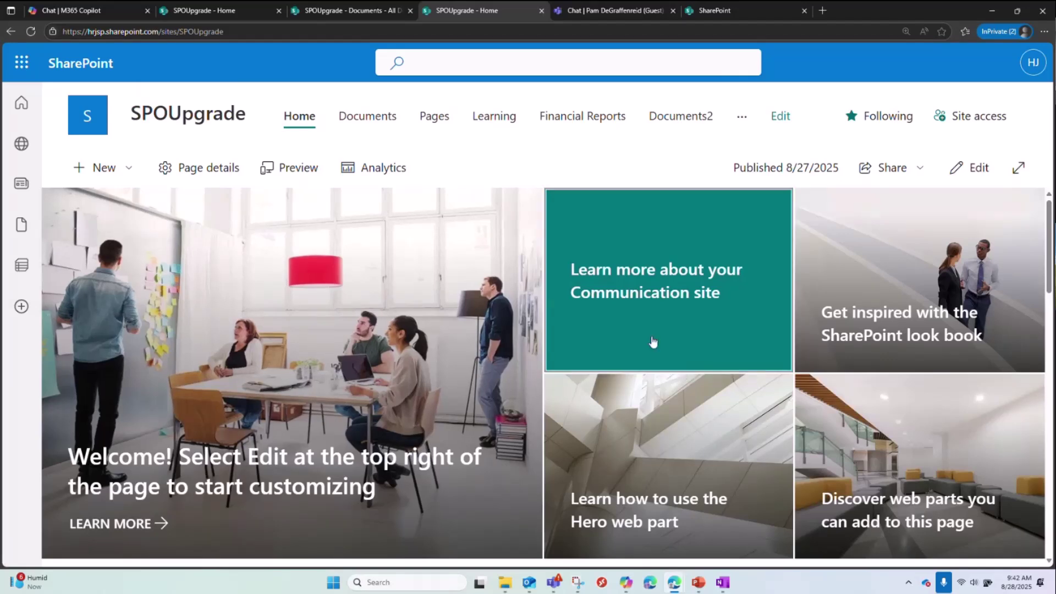
scroll(653, 341, down, 3)
scroll(652, 343, down, 1)
scroll(652, 341, down, 2)
scroll(650, 336, down, 2)
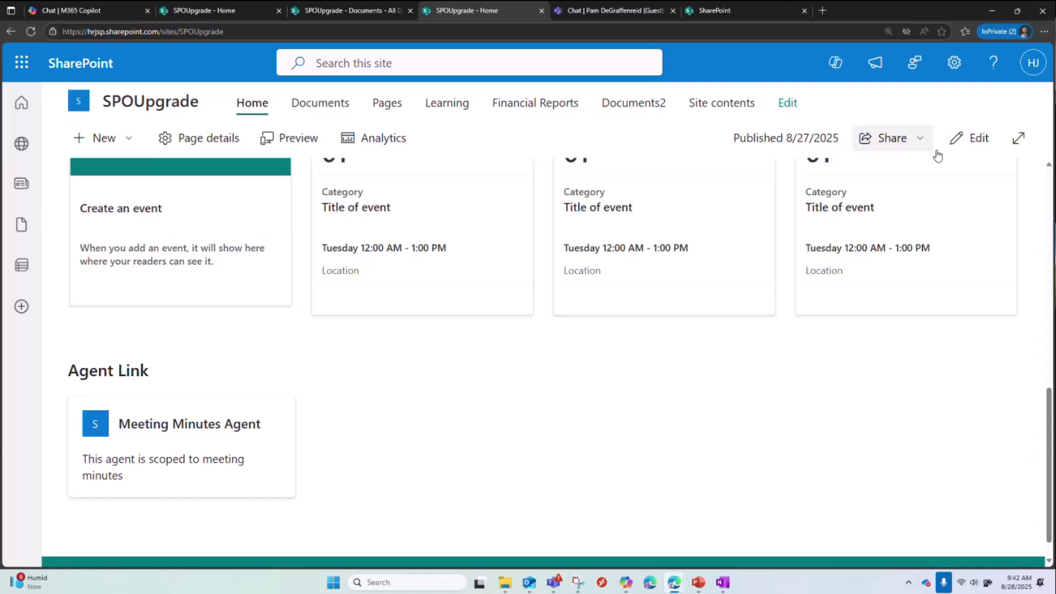
click(970, 138)
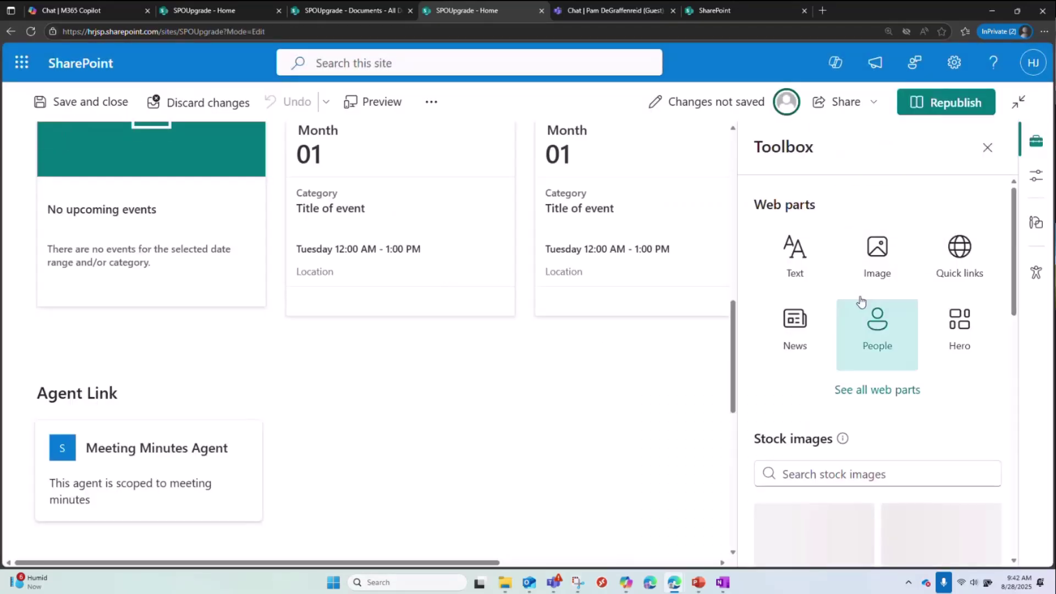
key(ctrl+minus)
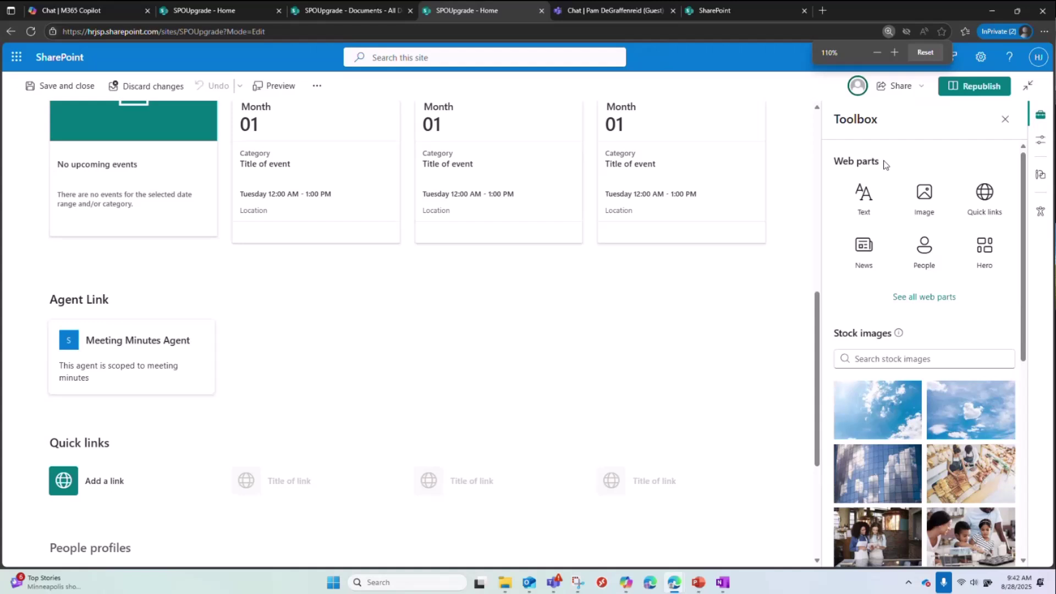
click(408, 270)
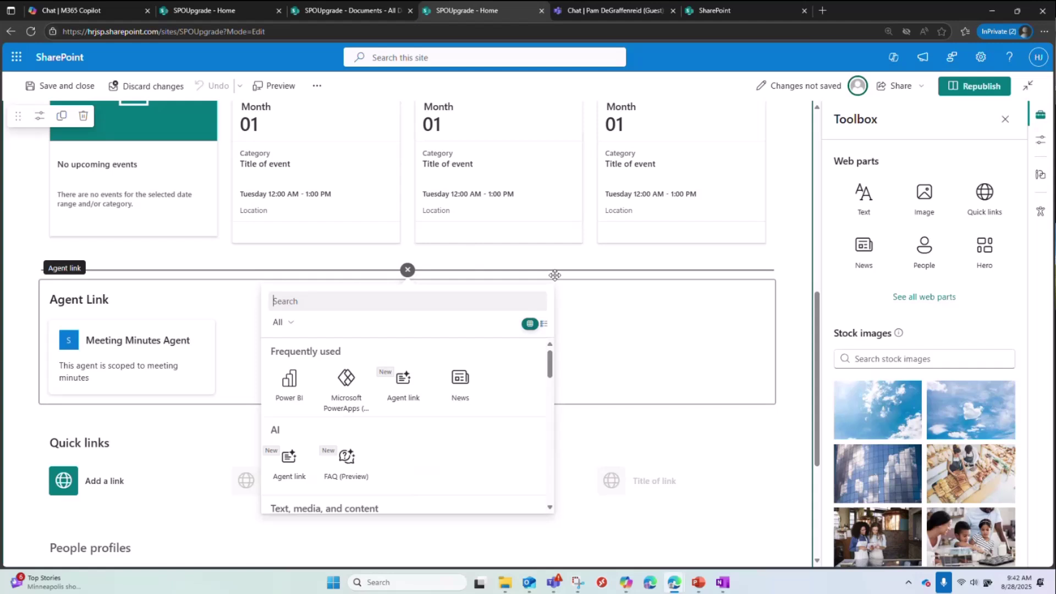
click(969, 86)
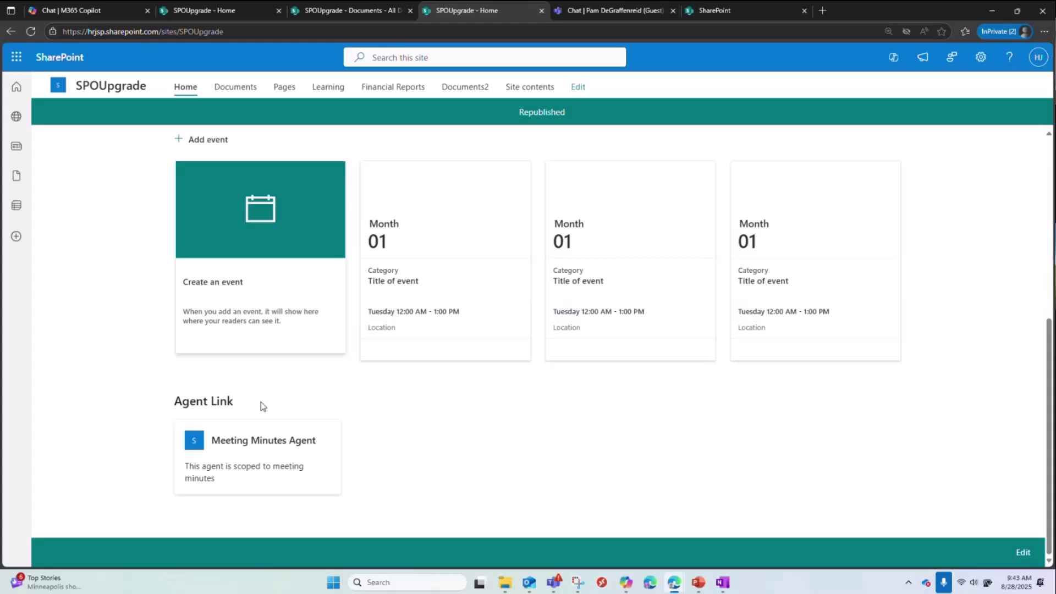
- Open the Meeting Minutes Agent from its home page card, view the site's agent list, then move to Teams chat
click(243, 457)
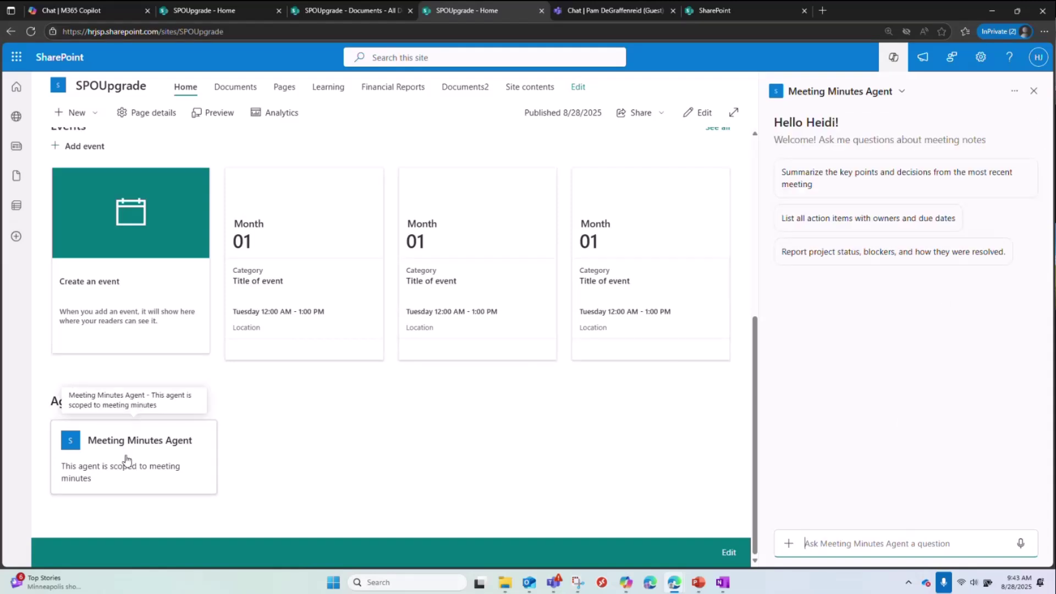
click(895, 60)
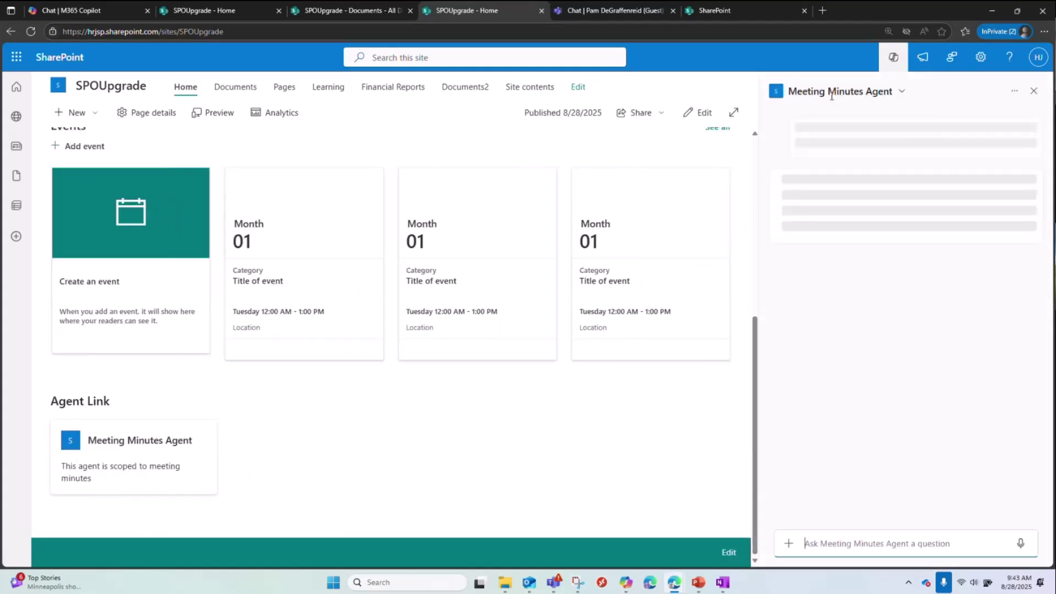
click(900, 91)
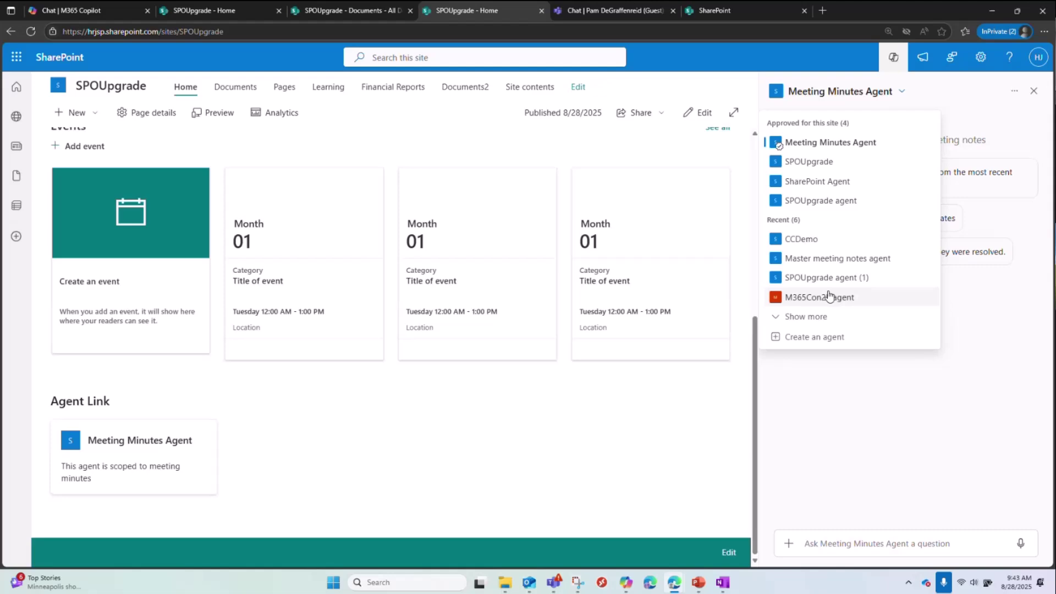
click(626, 15)
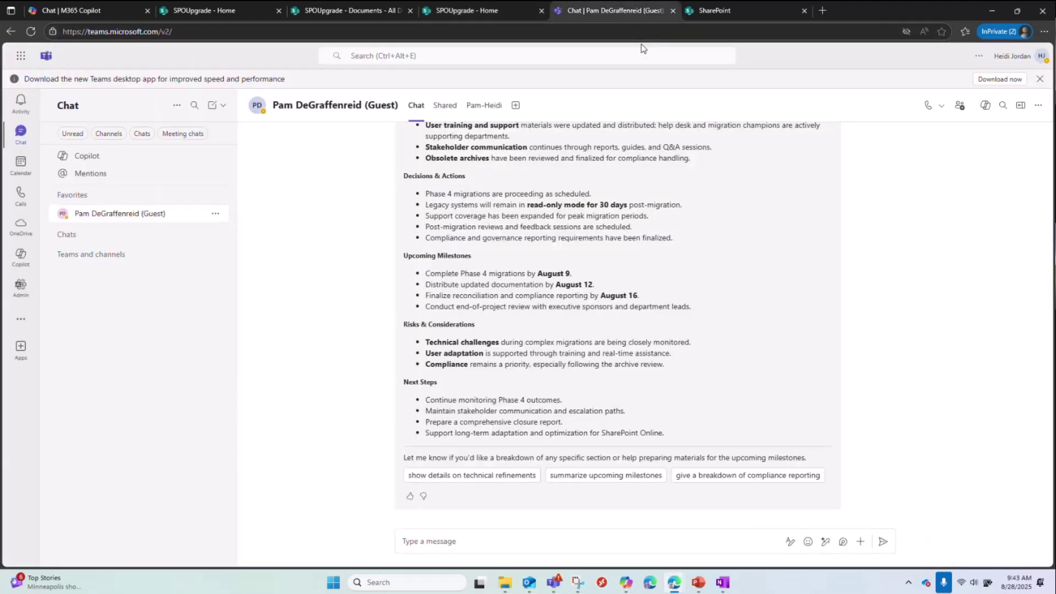
scroll(756, 327, up, 3)
scroll(755, 327, up, 2)
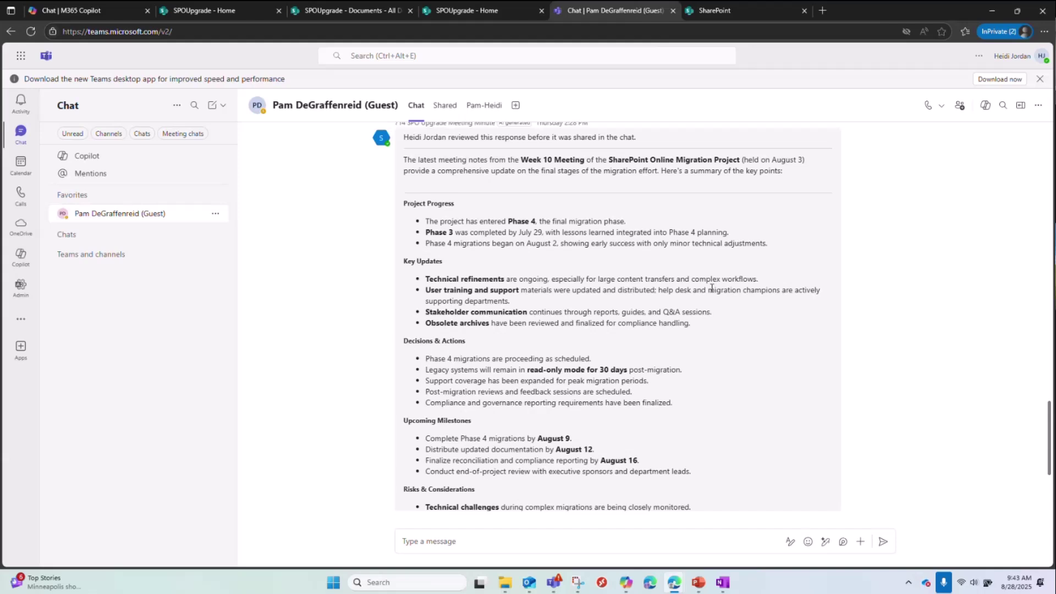
mouse_move(561, 273)
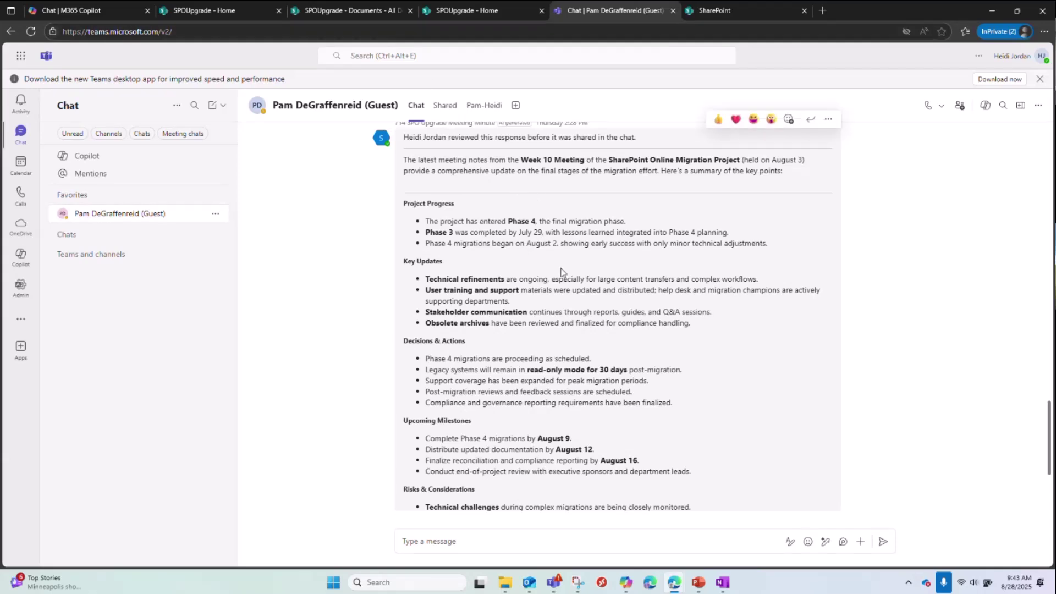
click(379, 12)
mouse_move(165, 237)
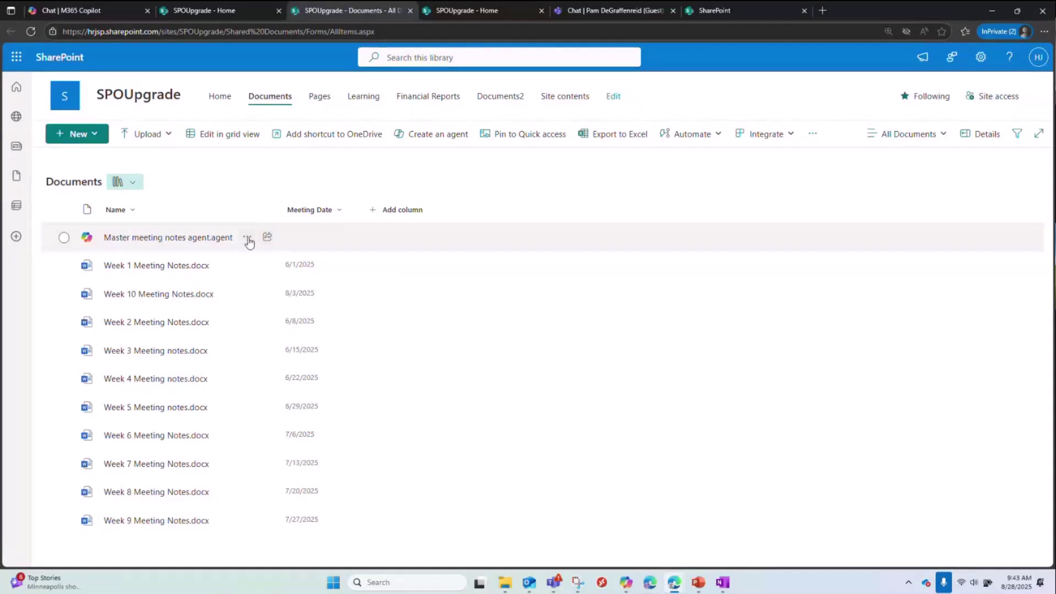
click(193, 237)
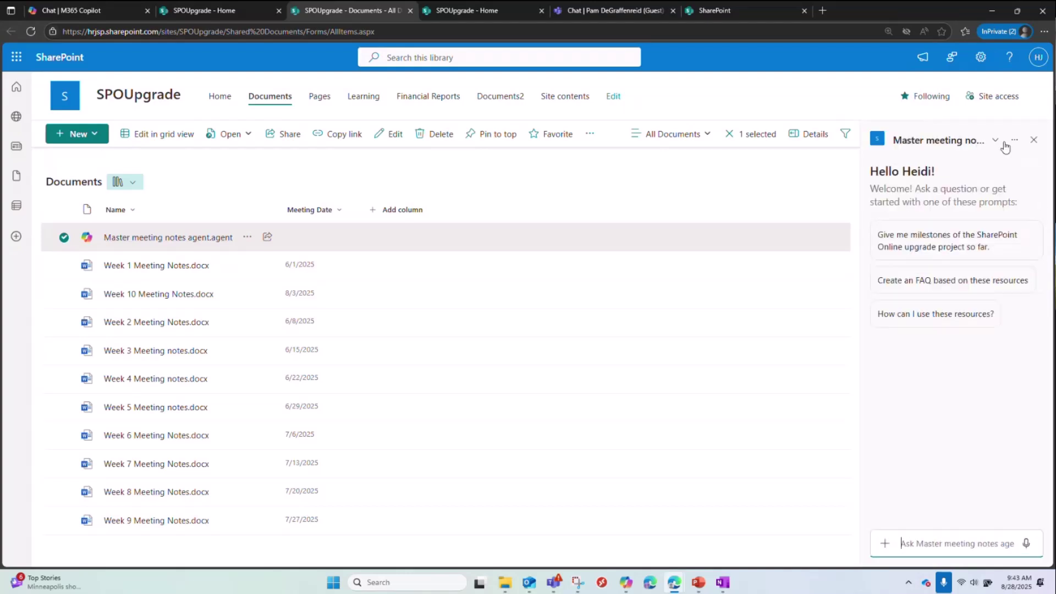
click(1014, 139)
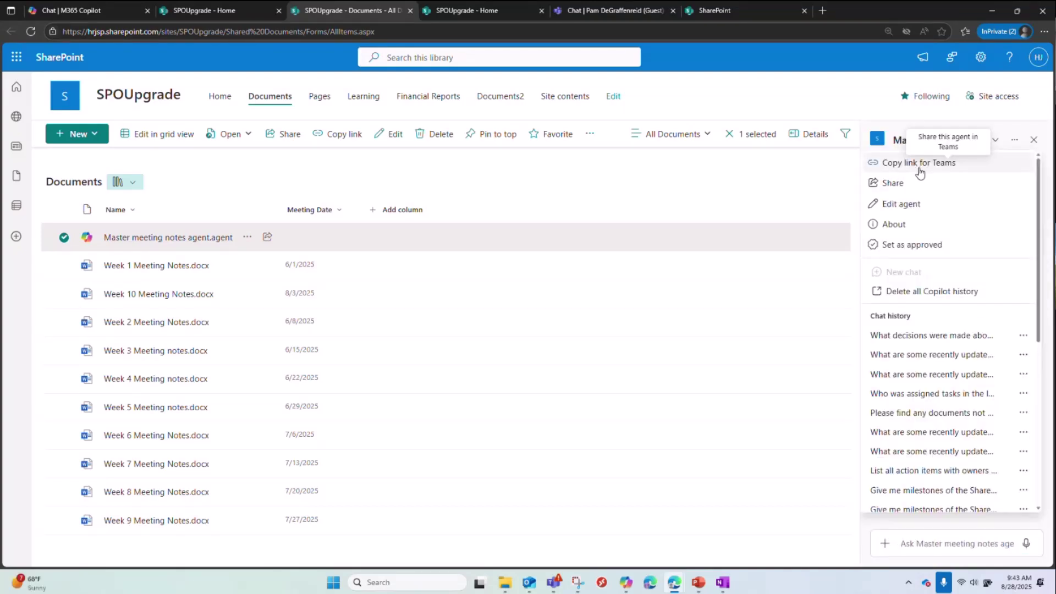
click(634, 12)
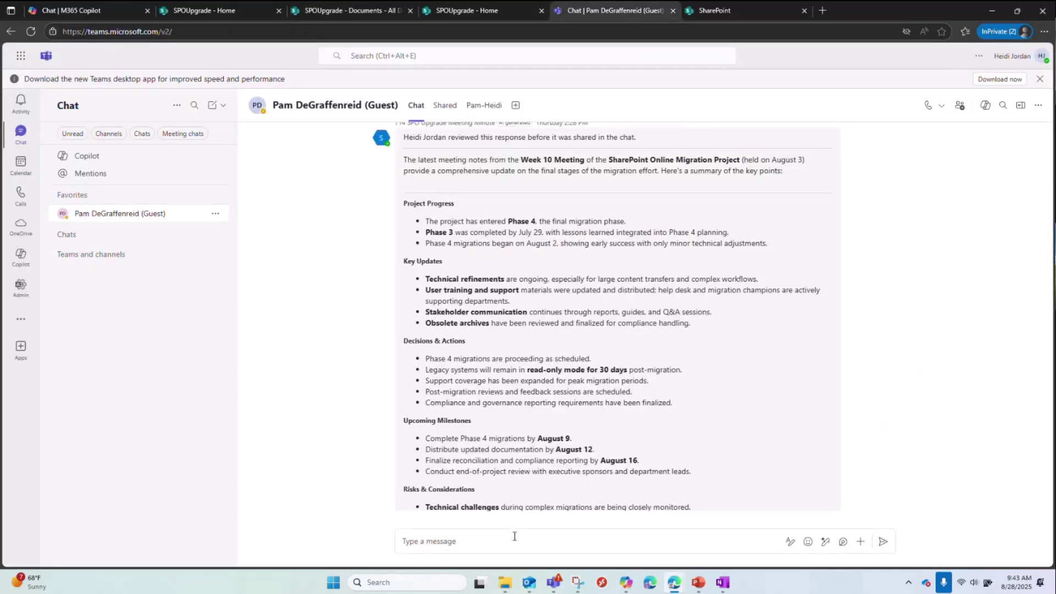
scroll(793, 379, up, 1)
scroll(802, 363, up, 1)
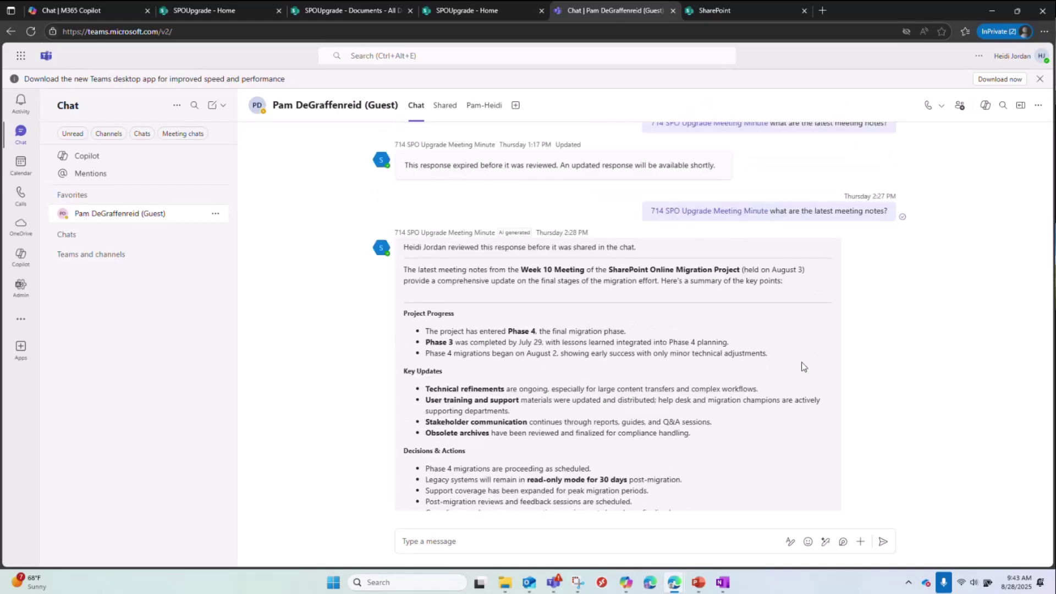
mouse_move(769, 211)
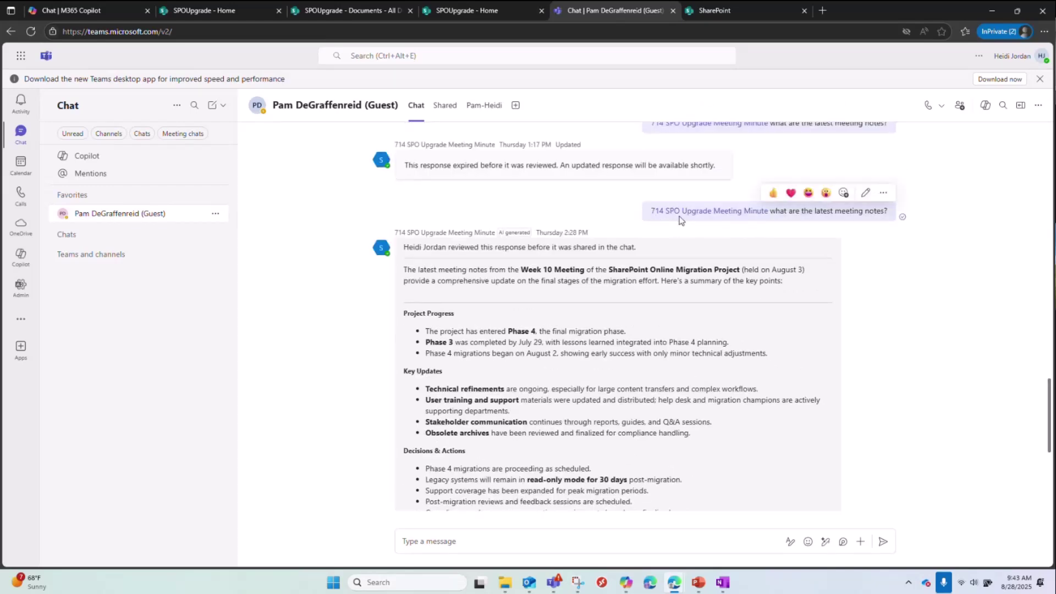
- Start an @ mention in the Teams message box and dismiss the Suggestions list
click(507, 541)
text(@)
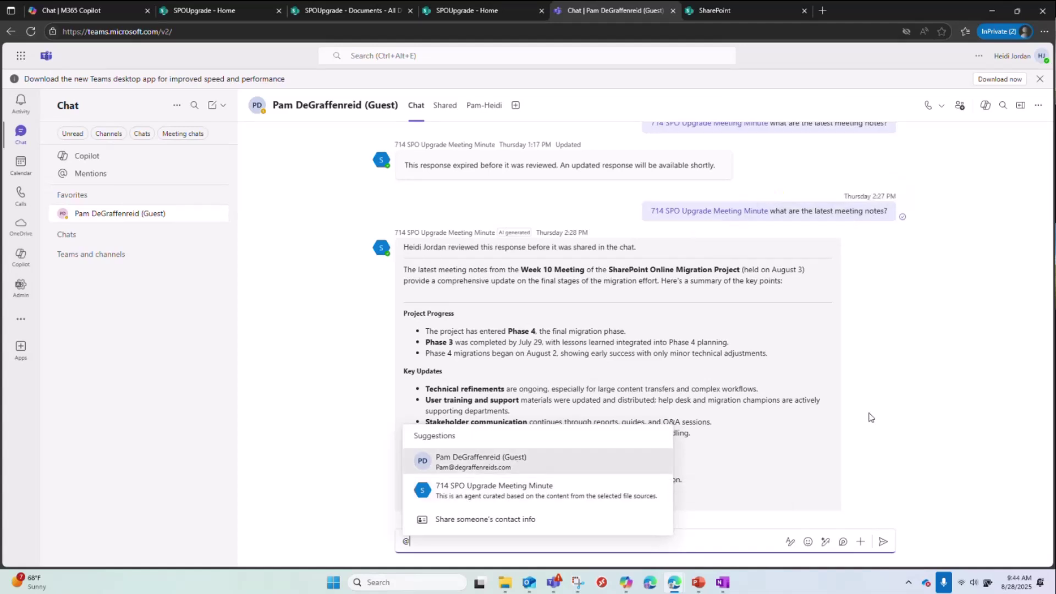
click(756, 396)
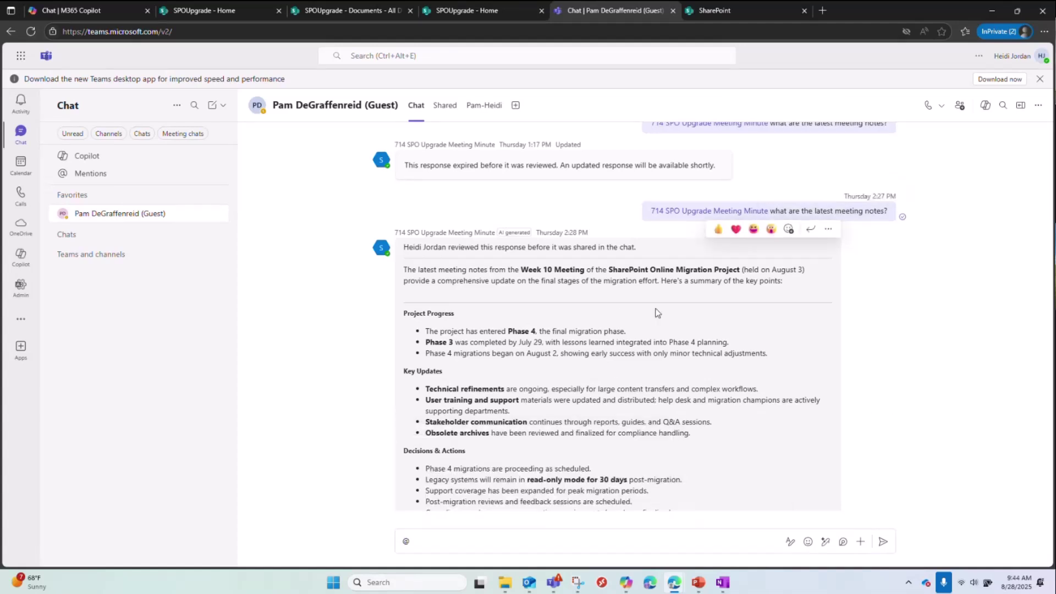